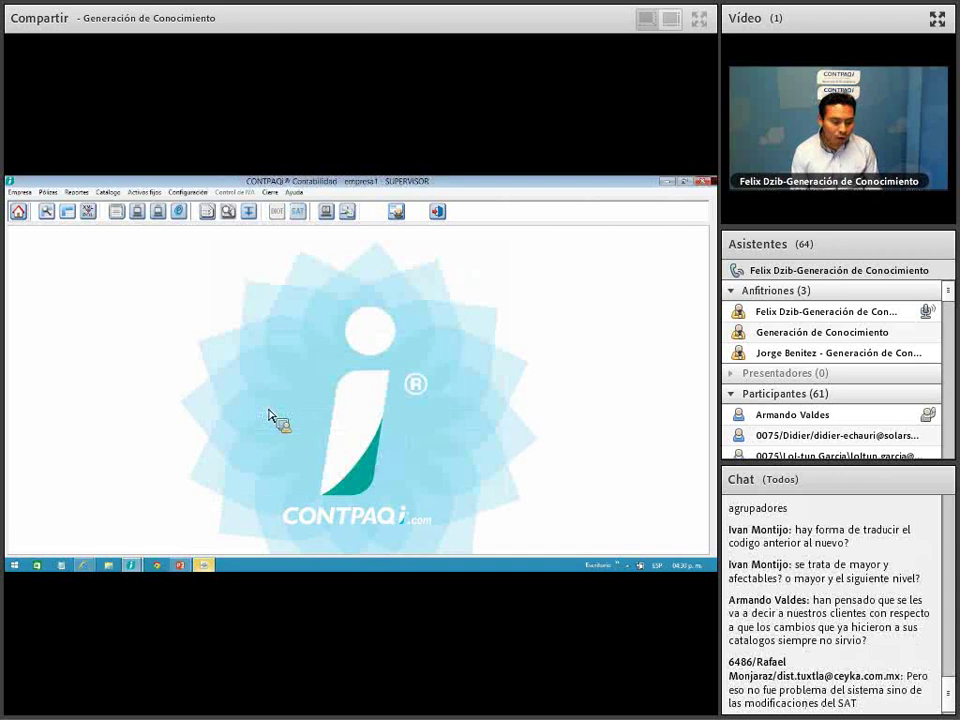
Examine the fiscal data of account 101-0000 Caja under Activo Circulante in the accounts catalogue, and close the catalogue.
left_click(108, 192)
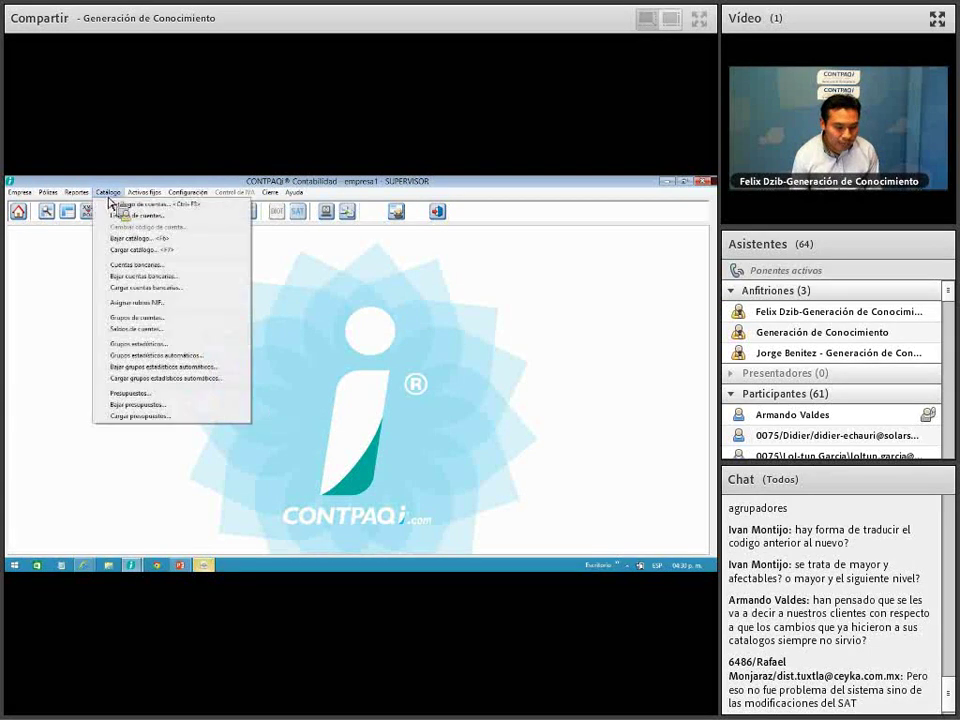
left_click(112, 204)
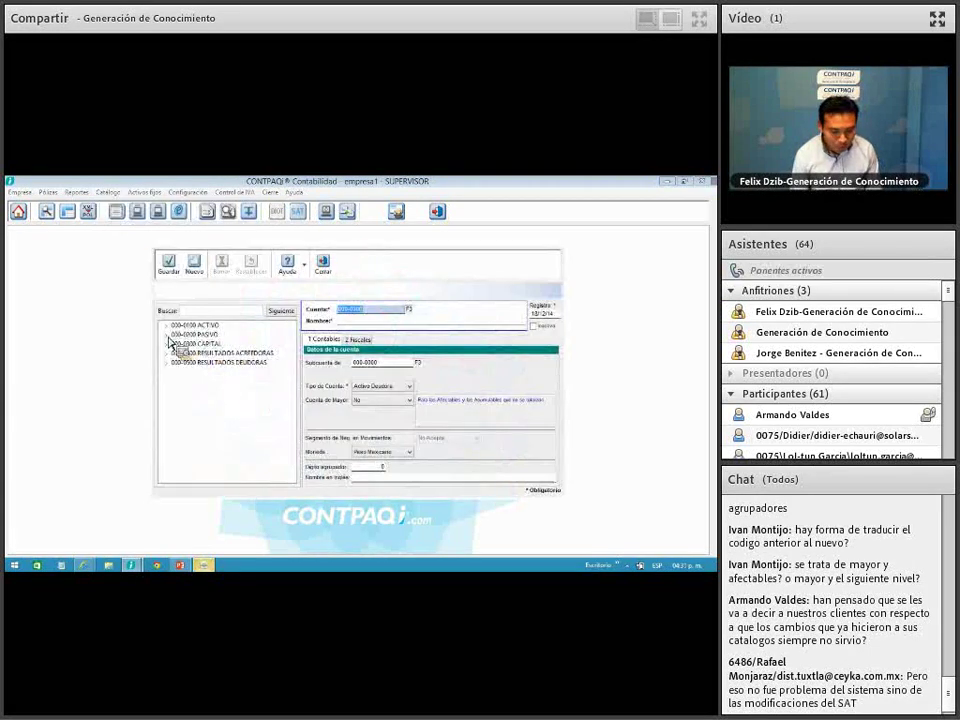
left_click(166, 325)
left_click(175, 334)
left_click(205, 354)
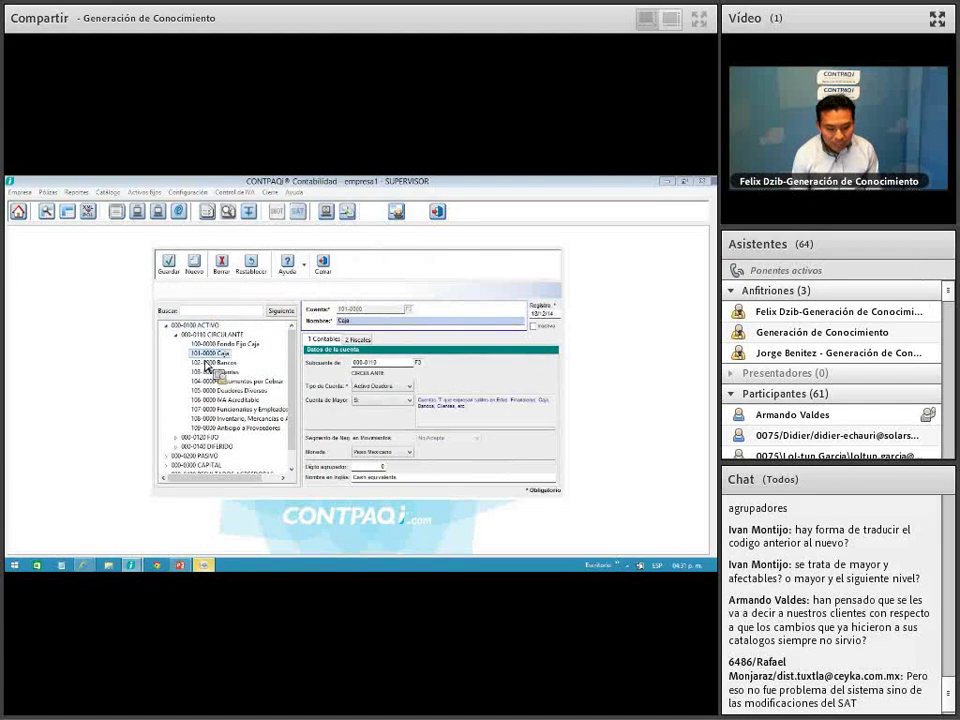
left_click(357, 340)
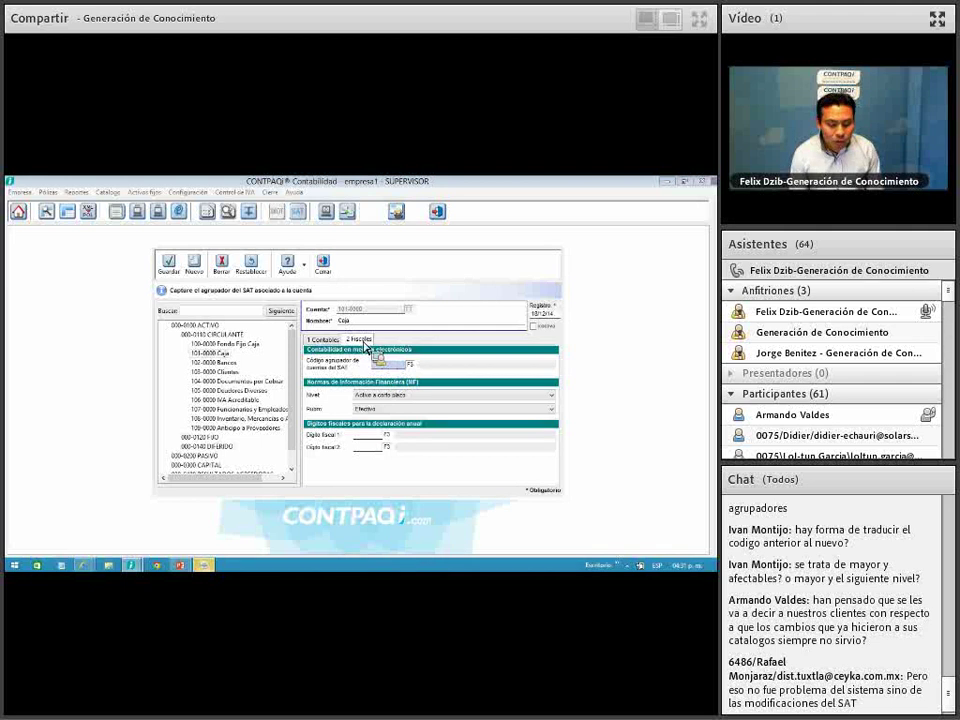
left_click(323, 268)
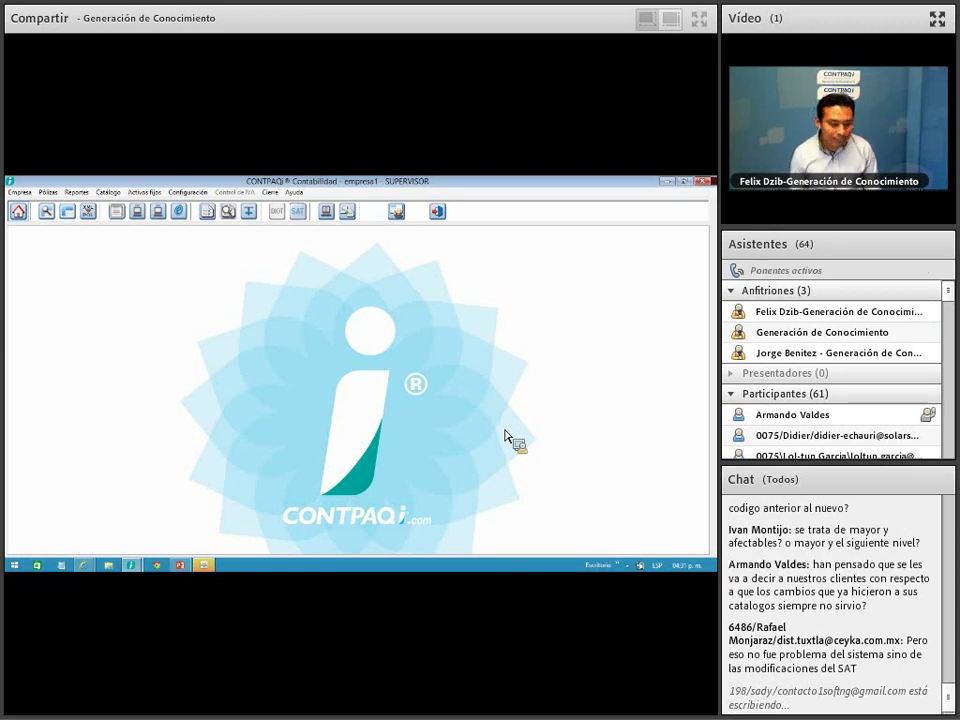
left_click(76, 192)
left_click(118, 206)
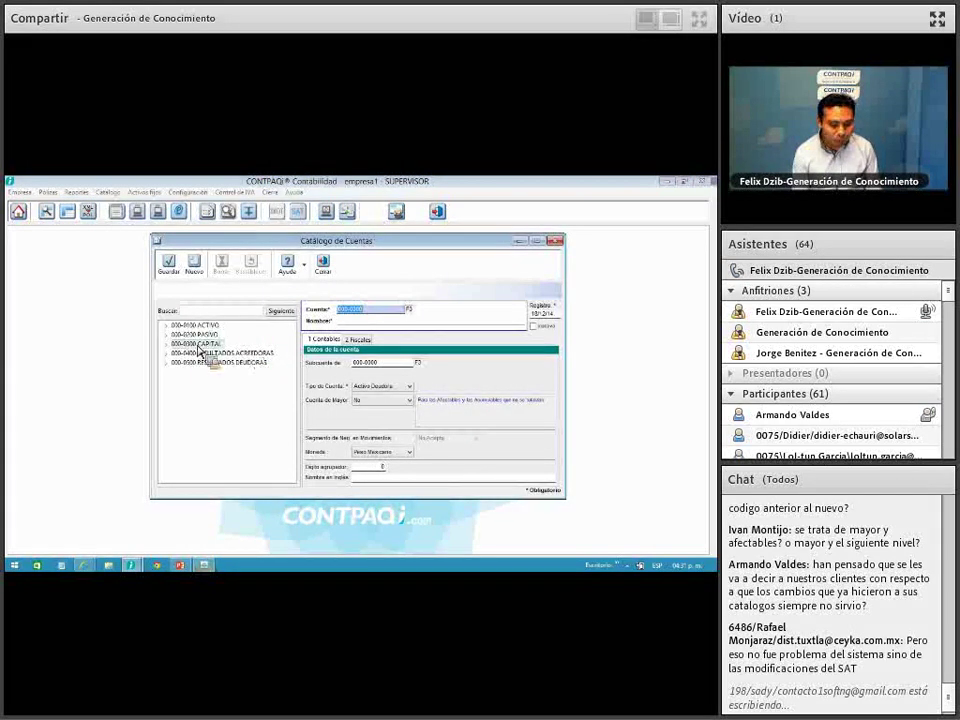
left_click(167, 326)
left_click(176, 343)
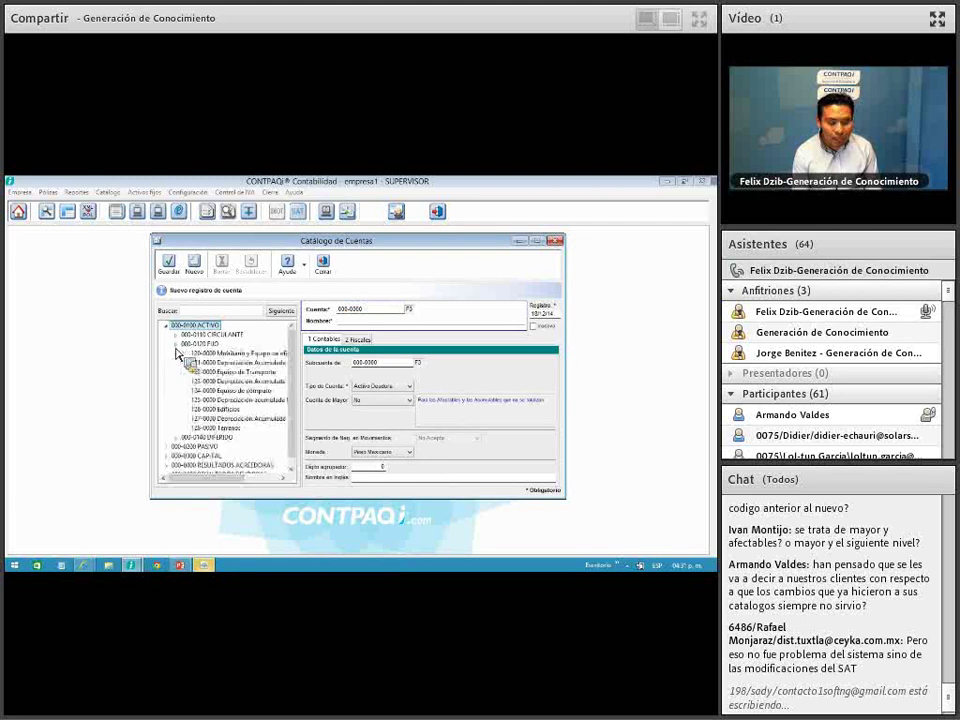
left_click(322, 268)
Open the Agrupadores SAT.xls electronic spreadsheet in Excel and log in to CONTPAQi as SUPERVISOR.
left_click(76, 192)
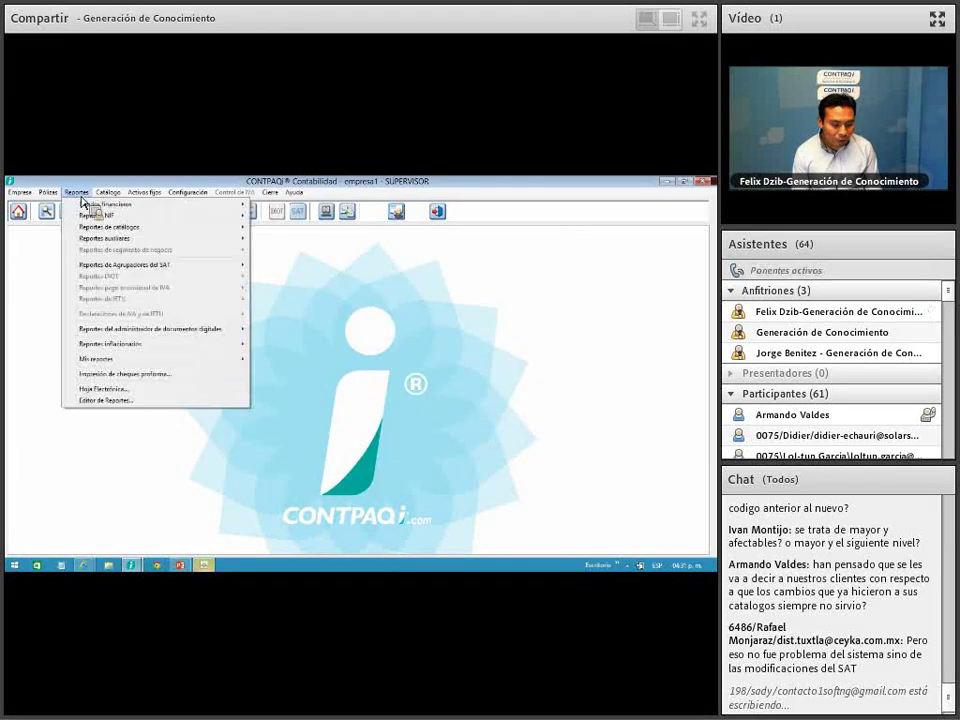
left_click(114, 392)
left_click(277, 372)
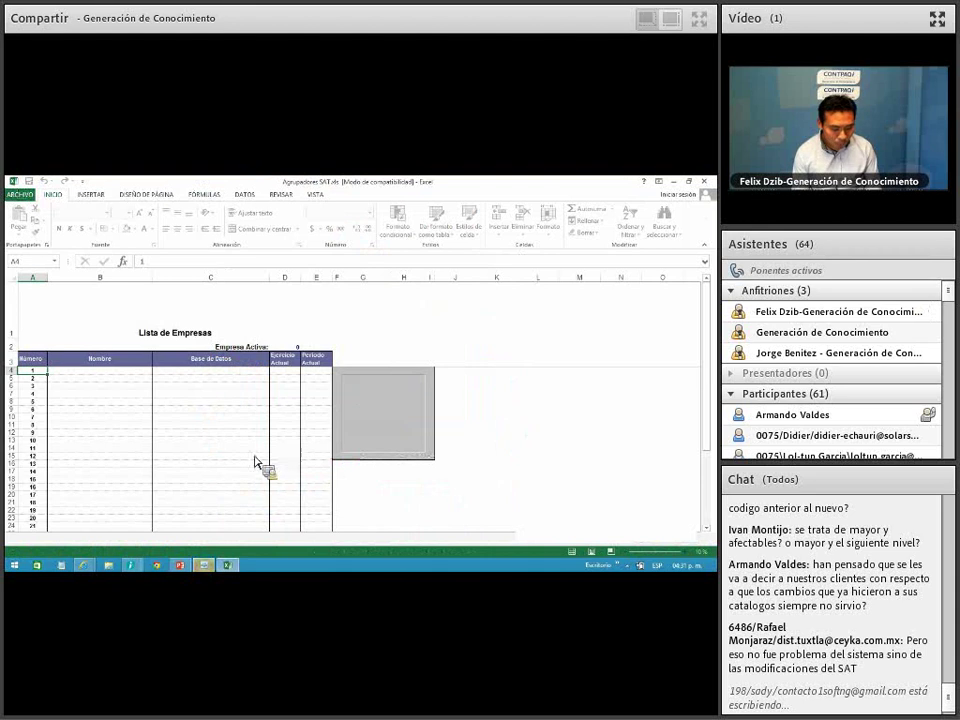
mouse_move(144, 572)
left_click(285, 536)
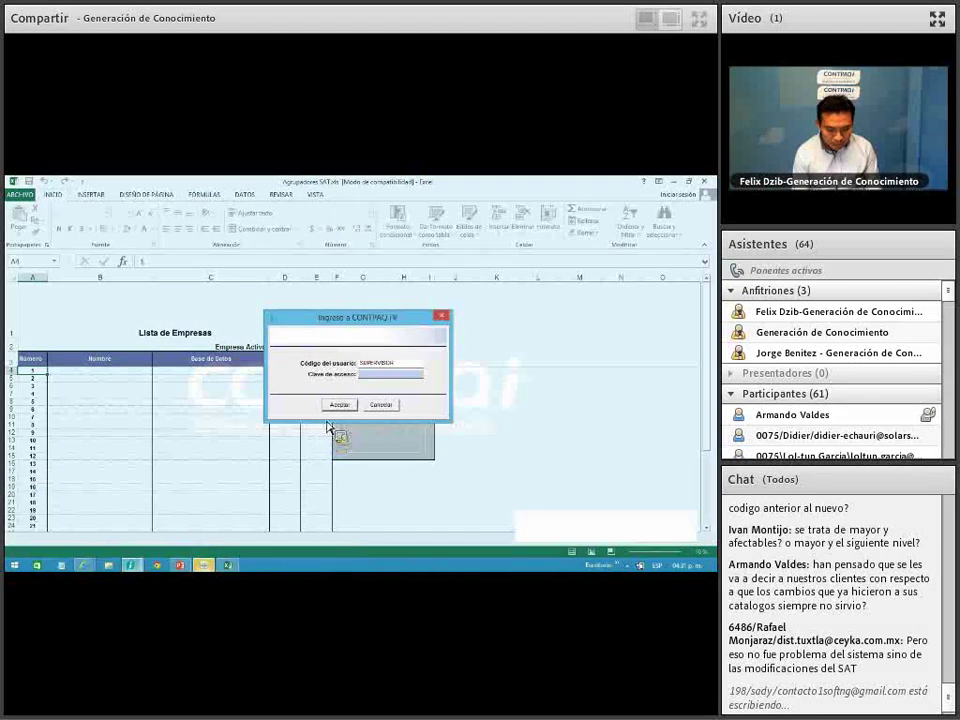
key("Return")
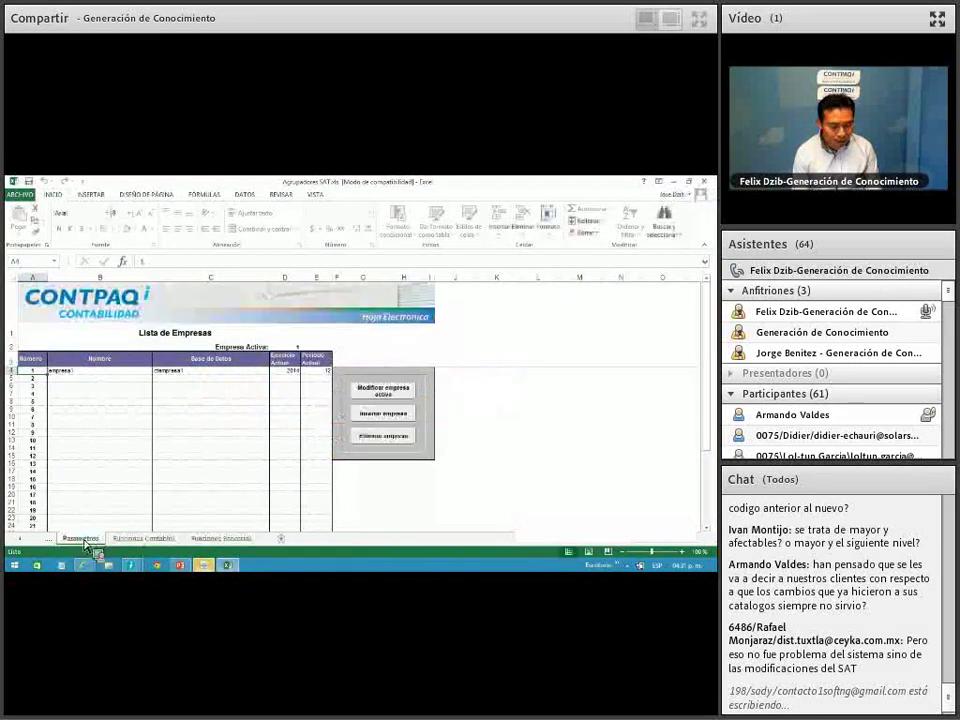
Show the Asignacion de agrupadores SAT sheet of the workbook.
left_click(22, 539)
left_click(22, 539)
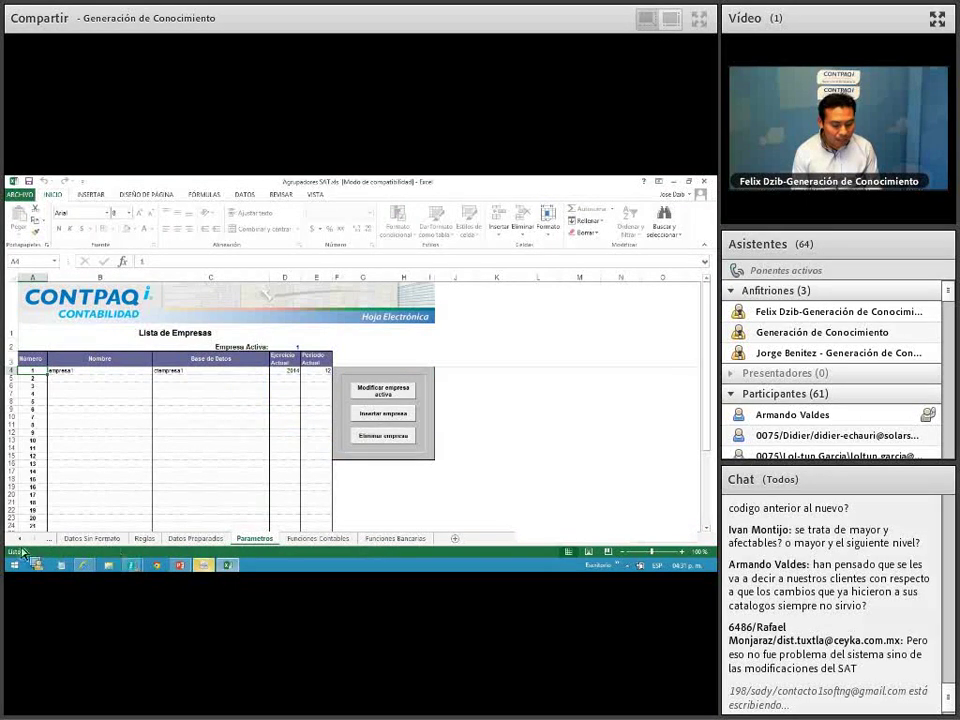
left_click(20, 539)
left_click(20, 539)
left_click(20, 539)
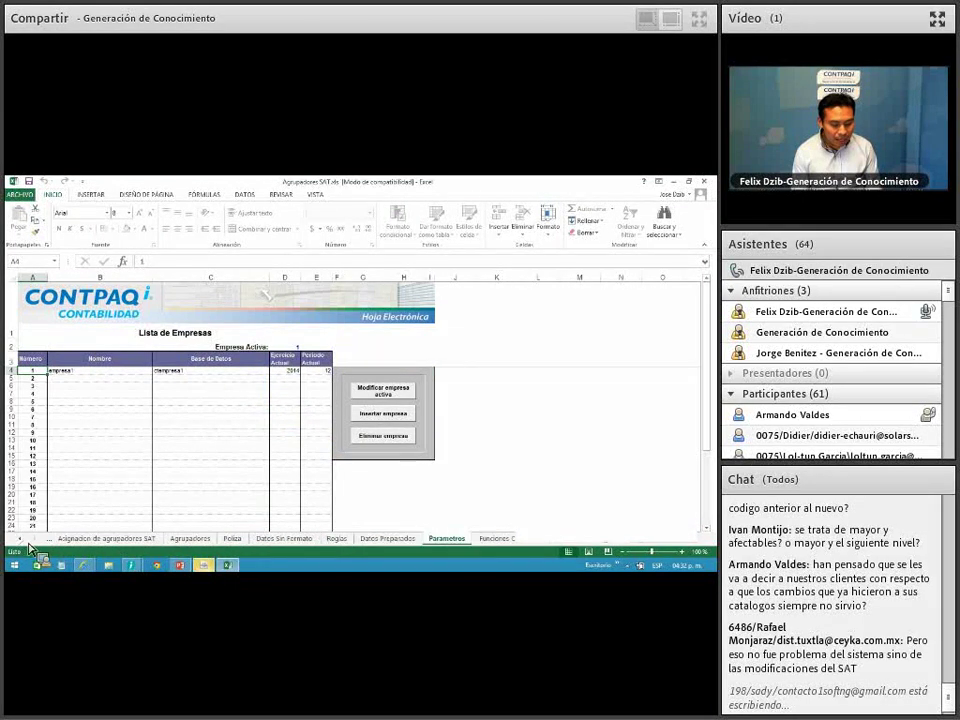
left_click(20, 539)
left_click(115, 540)
Set the balances to fiscal year (Ejercicio) 2014, from period 1 to period 12.
left_click(126, 319)
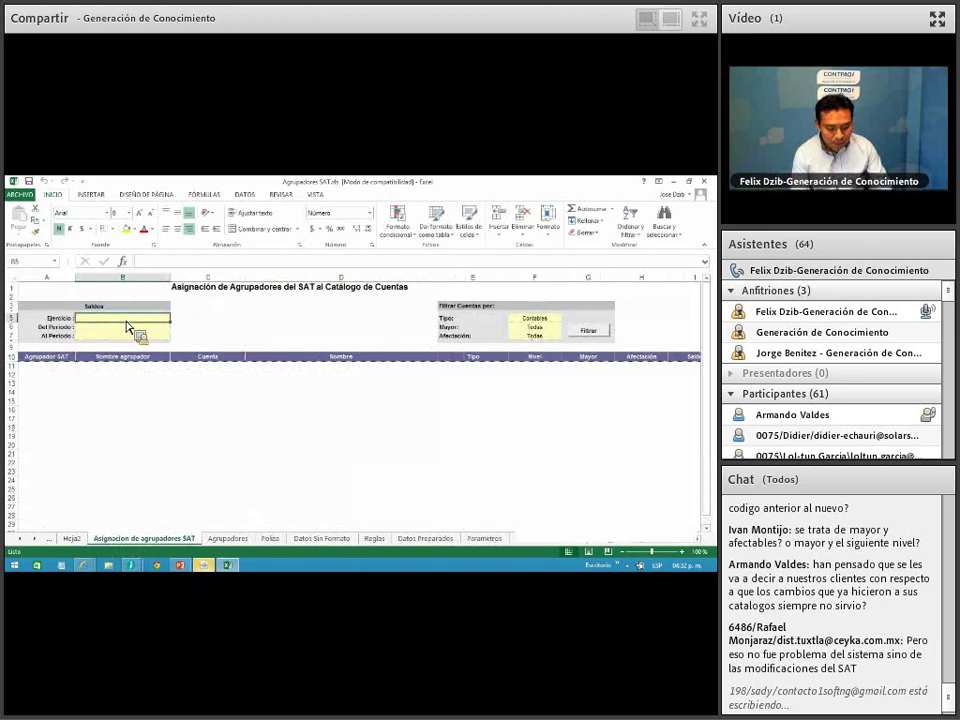
type("2014")
key("Return")
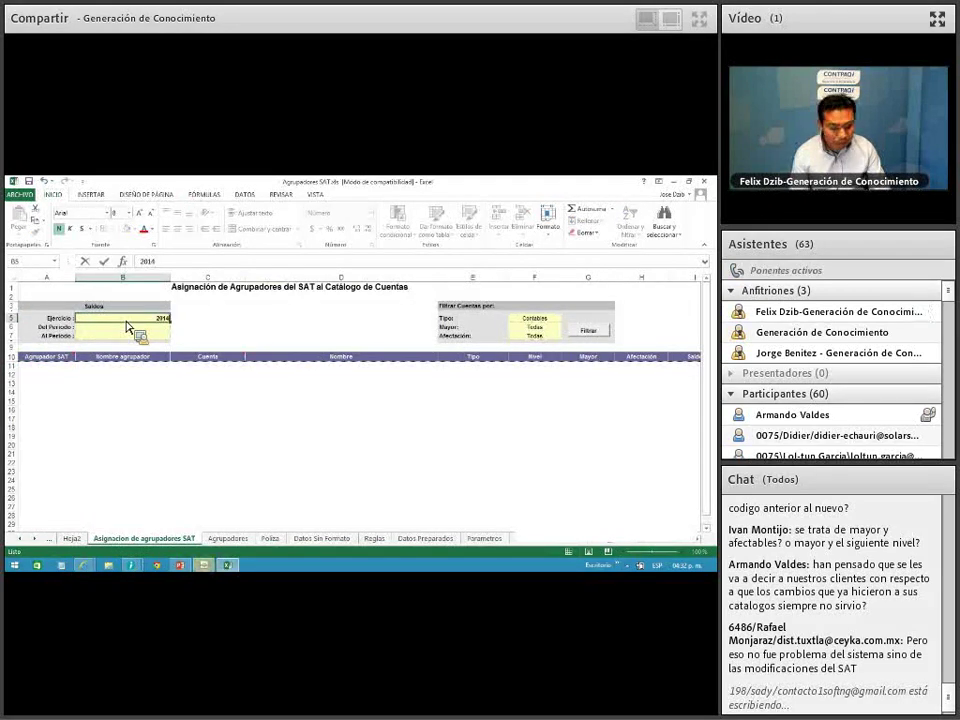
type("1")
key("Return")
type("12")
key("Return")
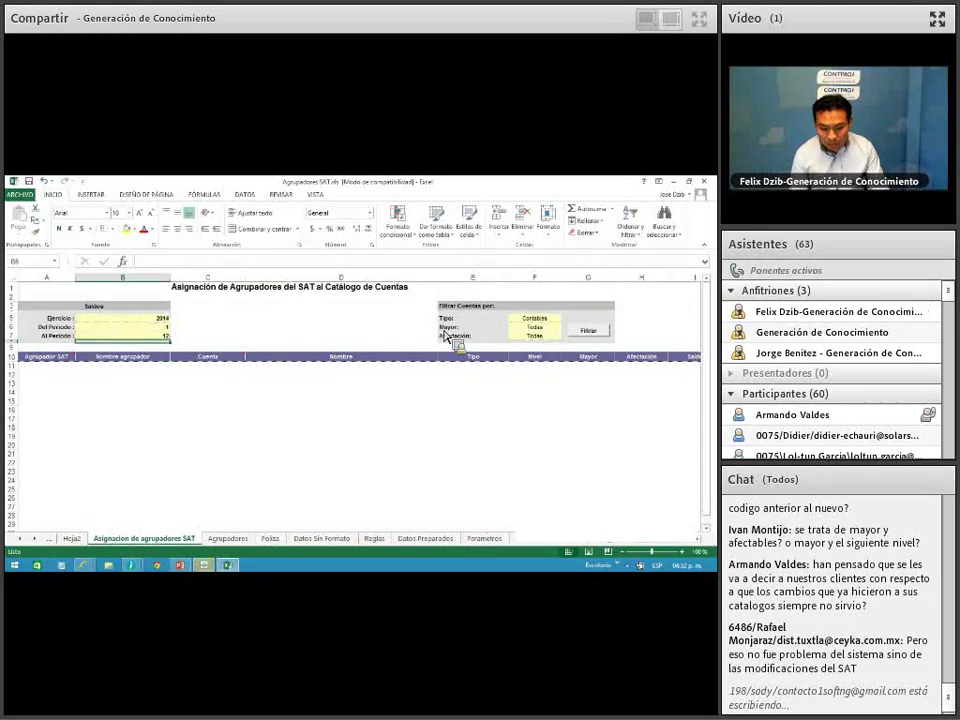
Filter the accounts with Mayor set to Si and Afectación set to Afectables.
left_click(552, 327)
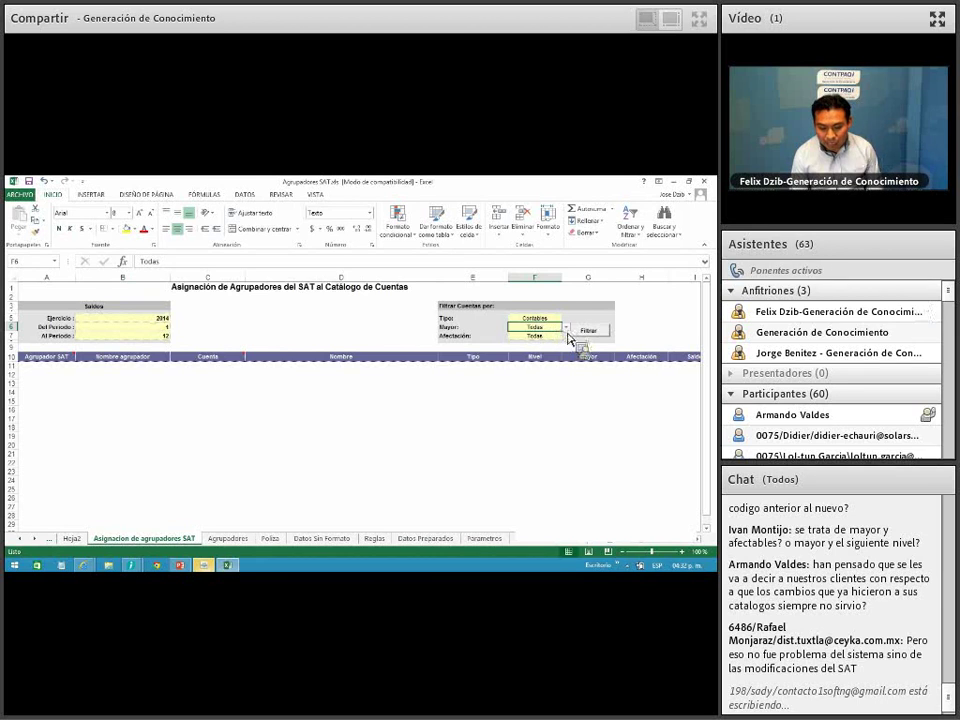
left_click(566, 327)
left_click(522, 341)
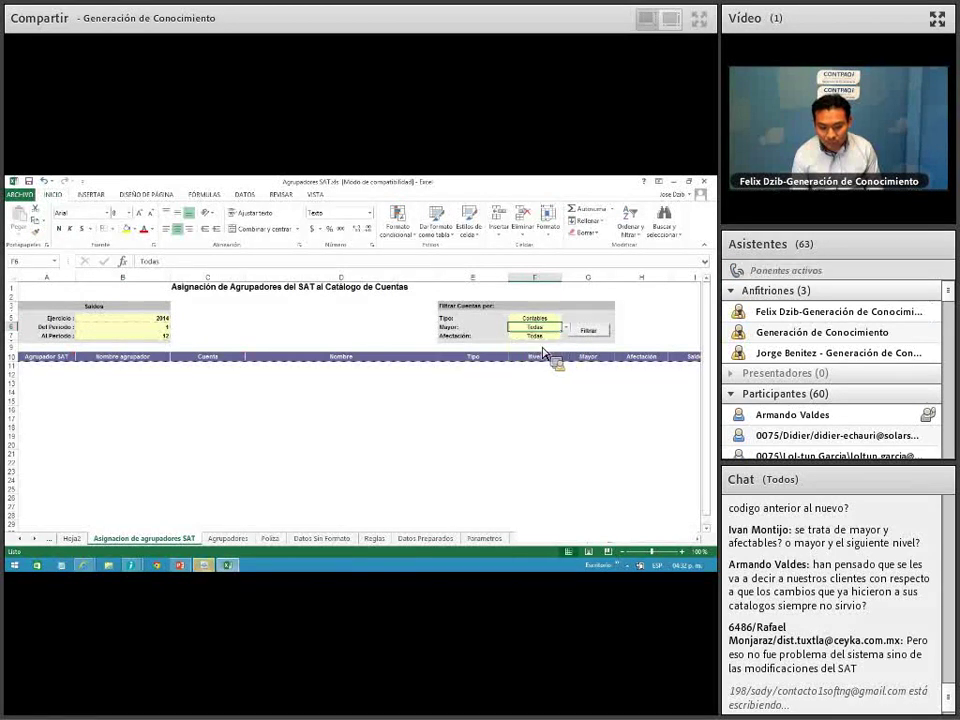
key("Return")
left_click(566, 336)
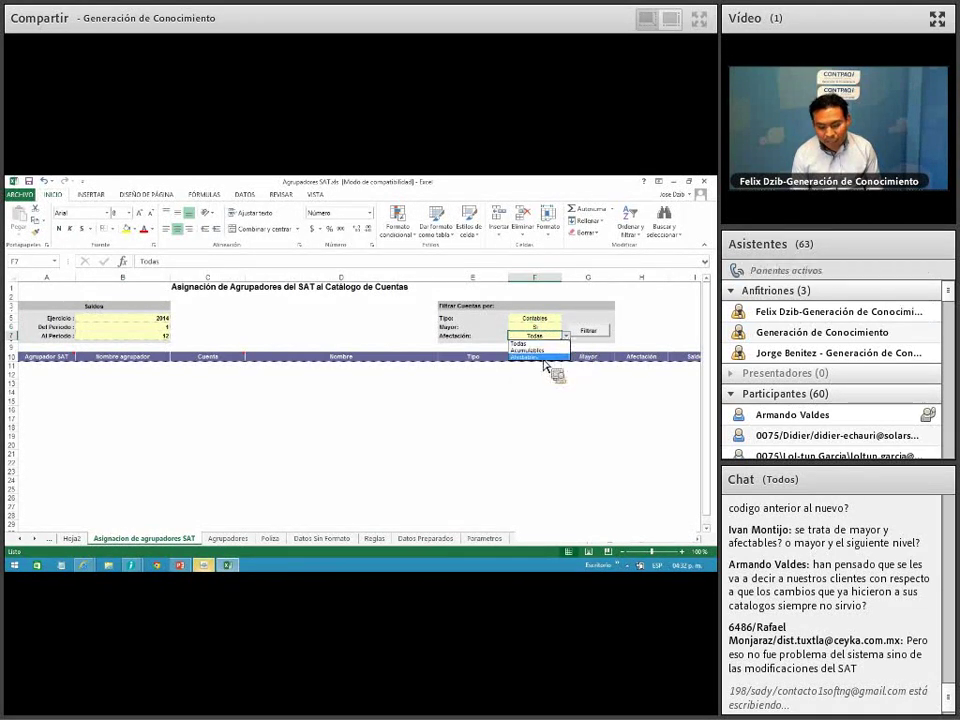
left_click(549, 363)
left_click(594, 333)
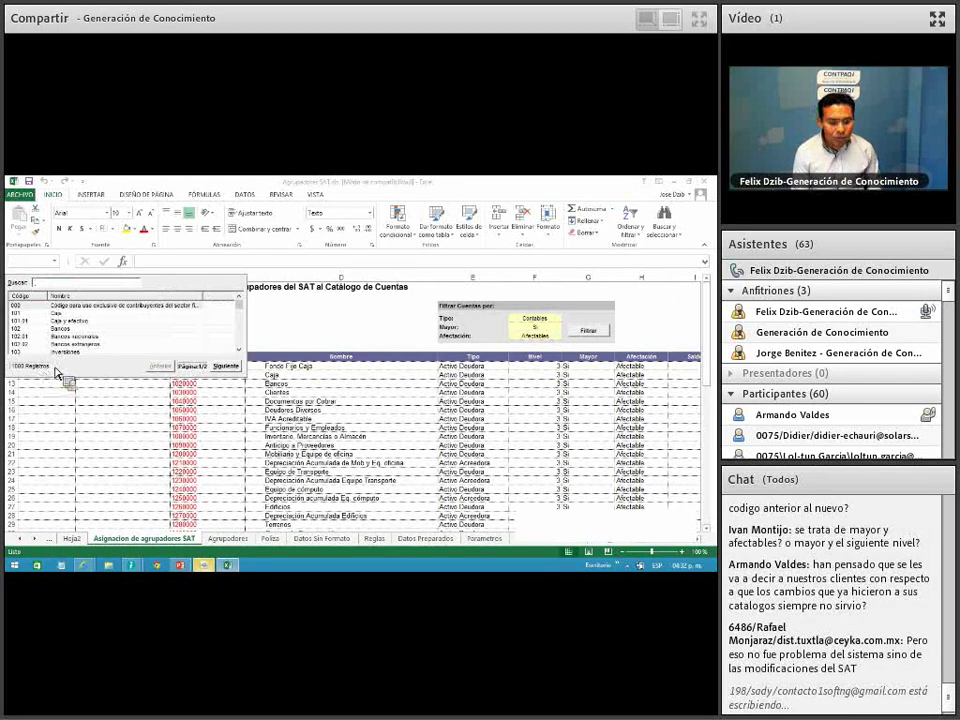
Browse the list of SAT grouping codes, and close the Agrupadores SAT workbook without saving it.
left_click_drag(240, 304, 243, 320)
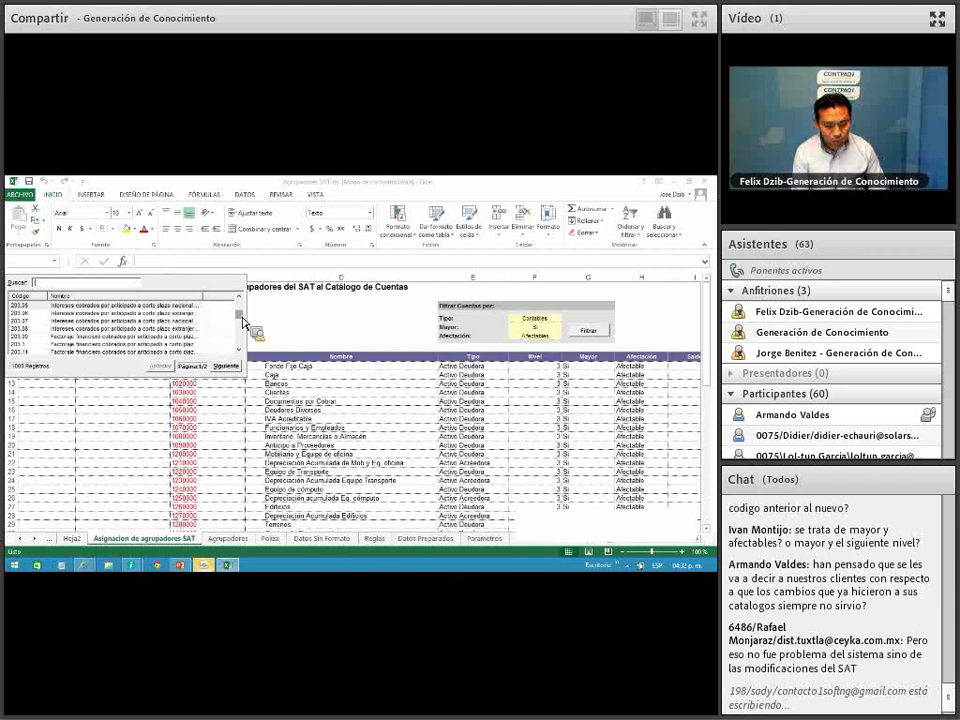
left_click(282, 327)
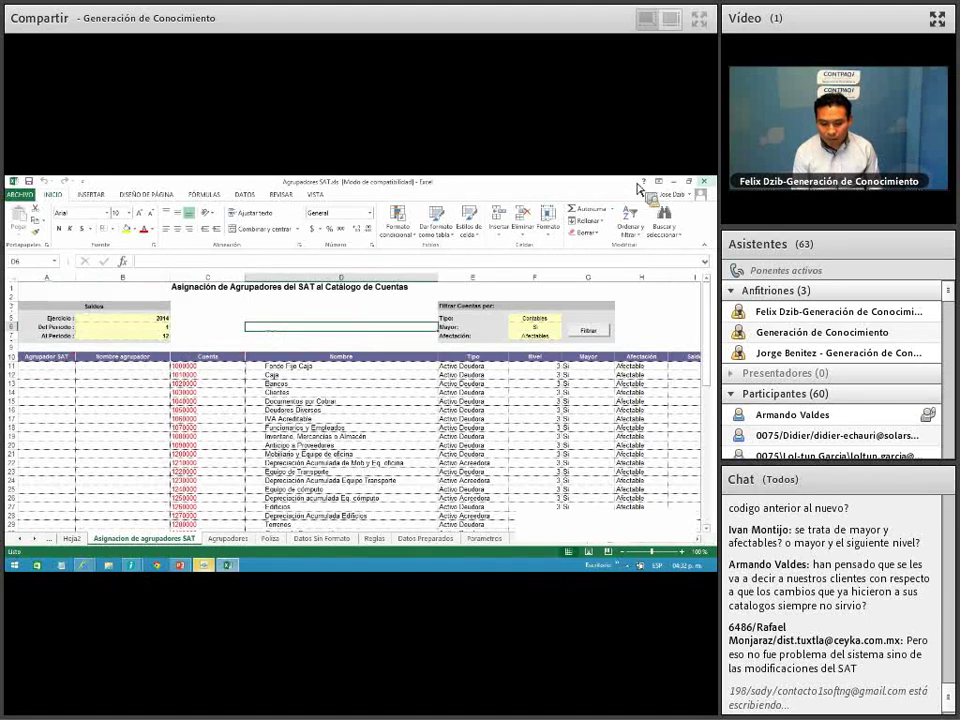
left_click(704, 182)
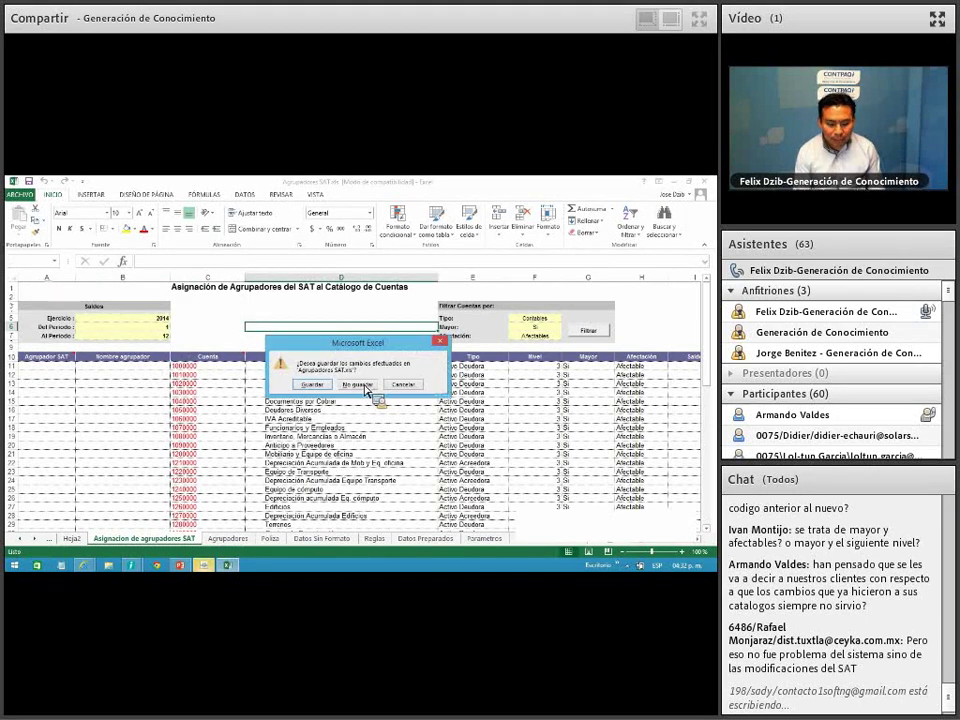
left_click(359, 385)
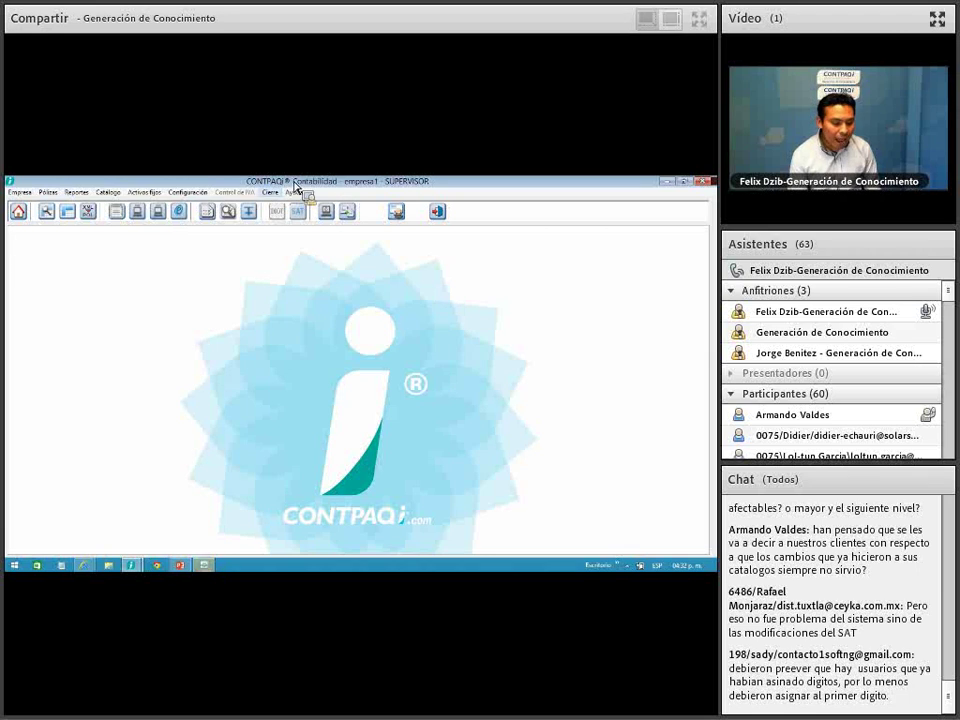
left_click(270, 192)
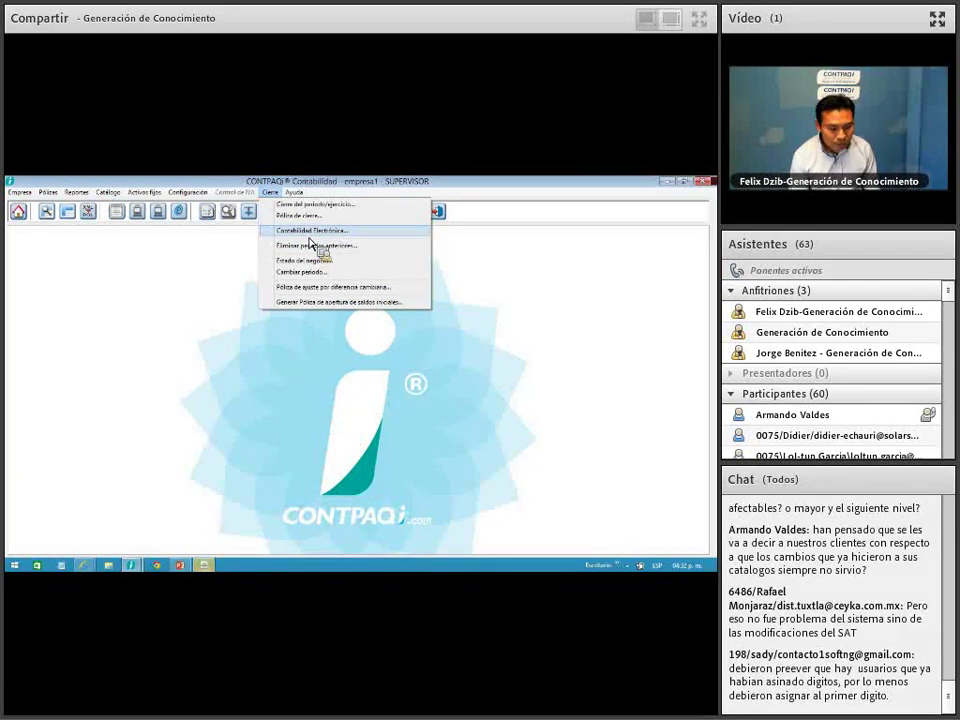
left_click(315, 272)
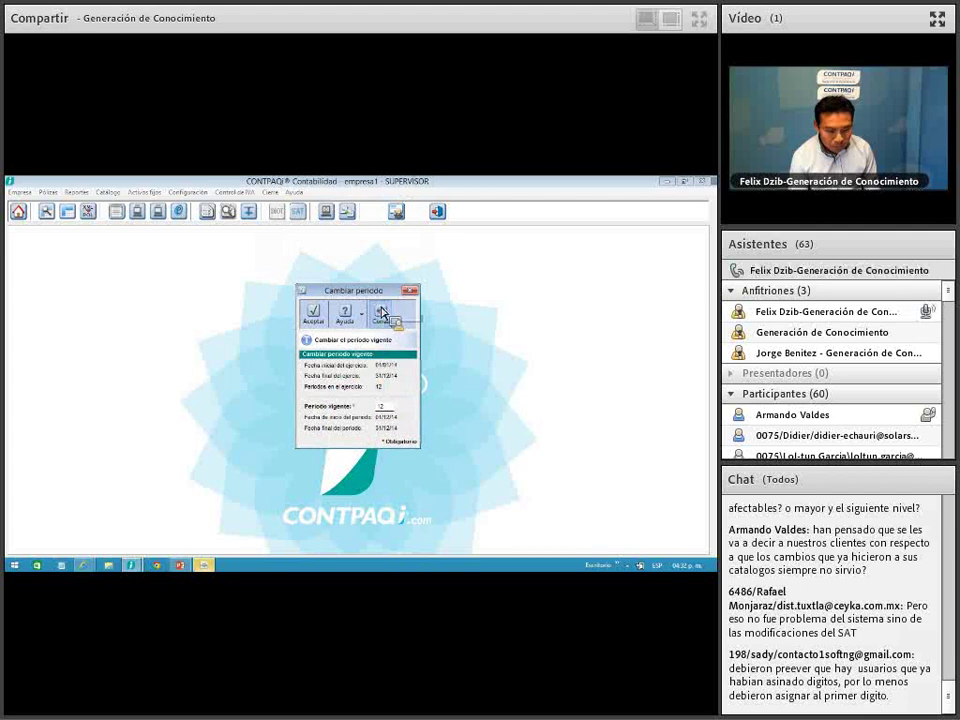
left_click(381, 314)
Open Contabilidad Electrónica for December 2014 and also include the accounts catalogue and the period's policy information.
left_click(270, 192)
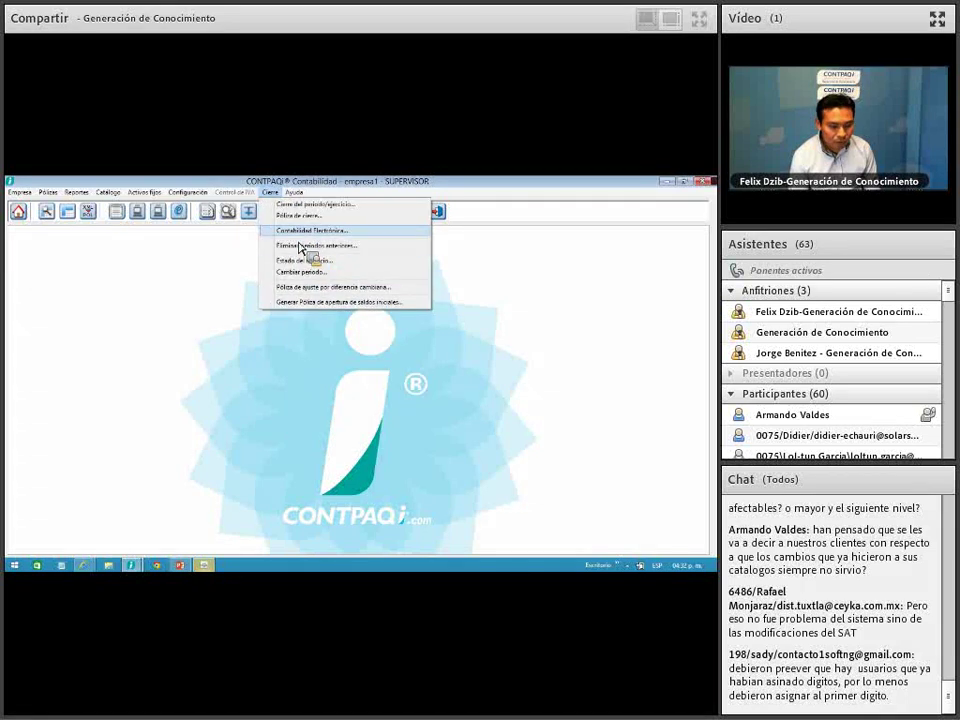
left_click(310, 231)
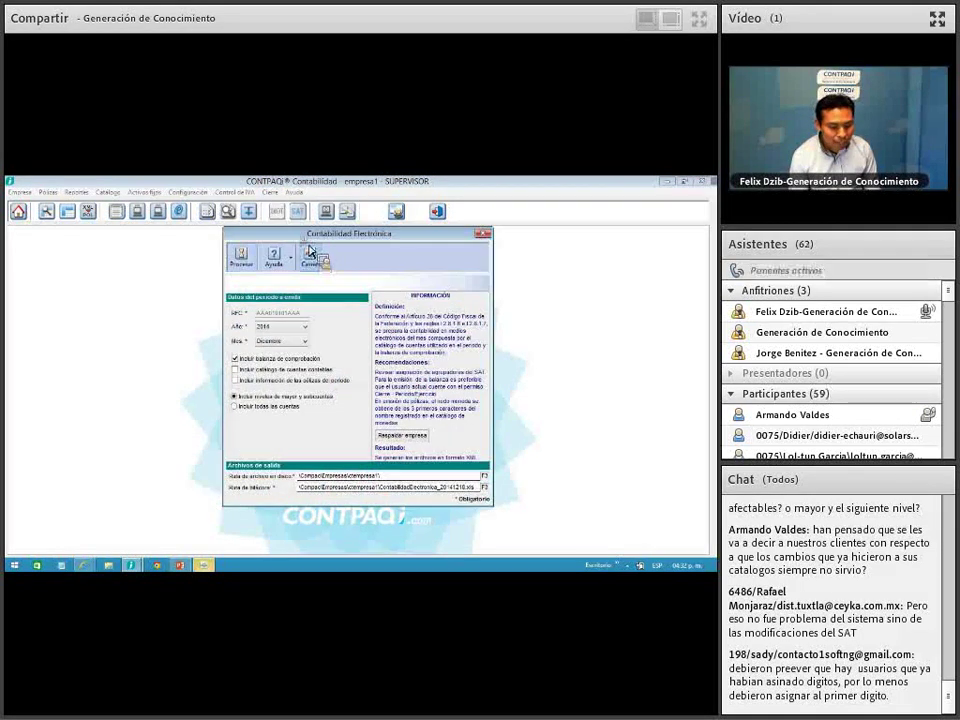
left_click_drag(310, 233, 243, 227)
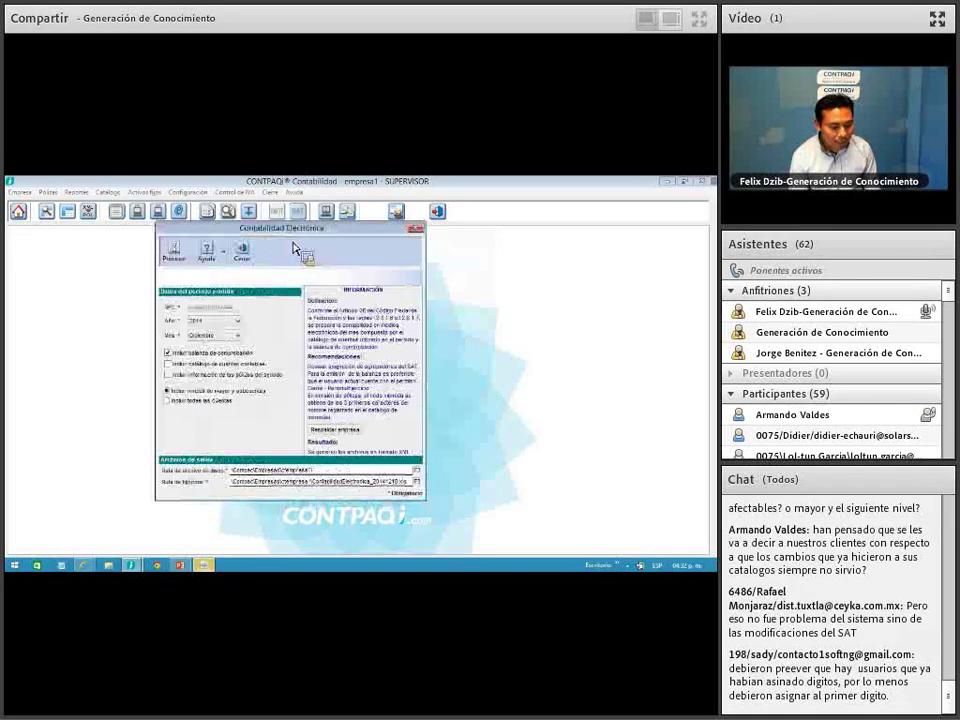
left_click(171, 367)
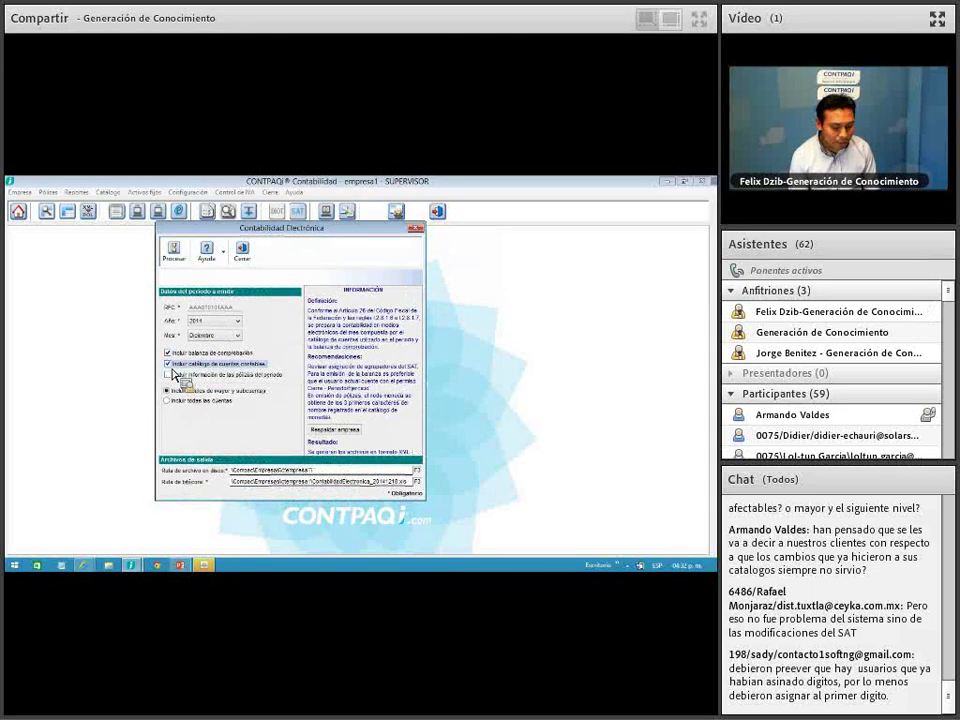
left_click(168, 375)
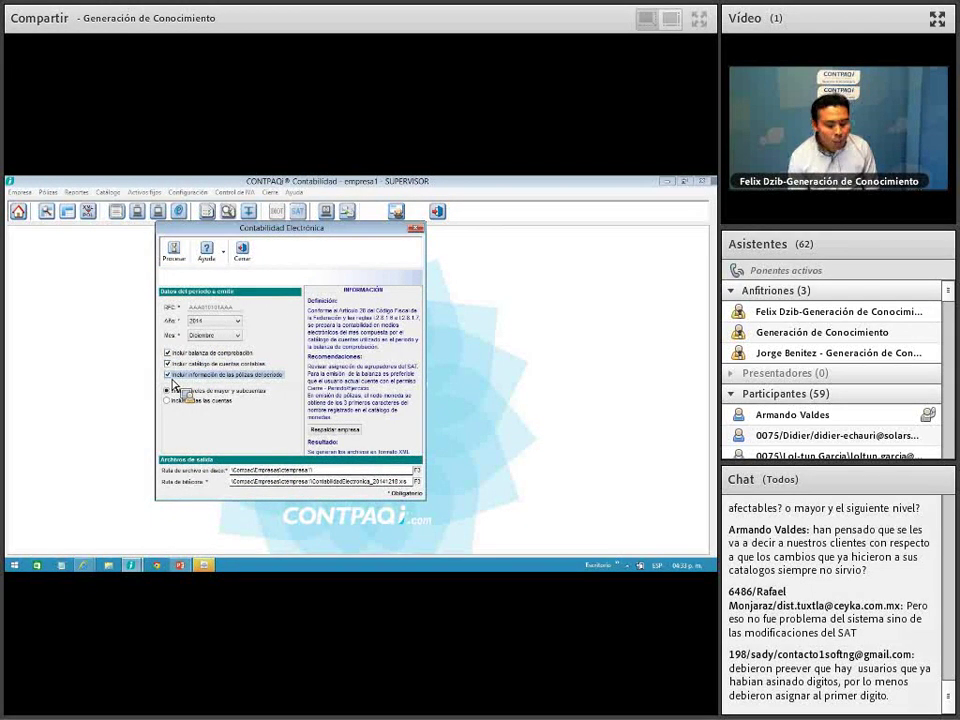
Copy the log path's folder portion and try to generate the December 2014 electronic accounting files for empresa1.
left_click(327, 471)
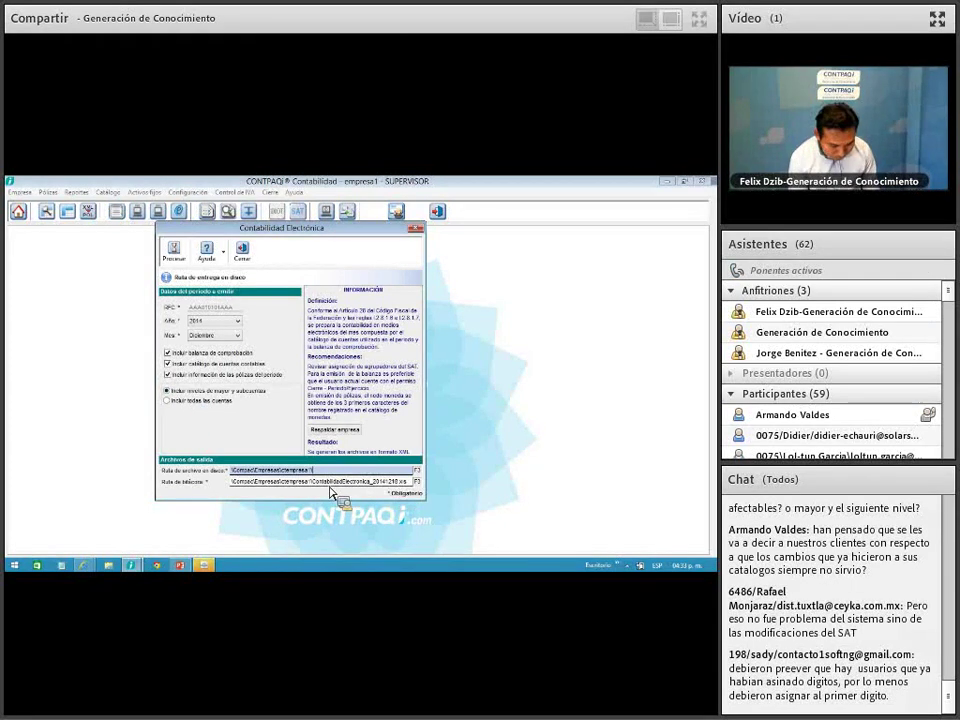
left_click_drag(312, 482, 219, 474)
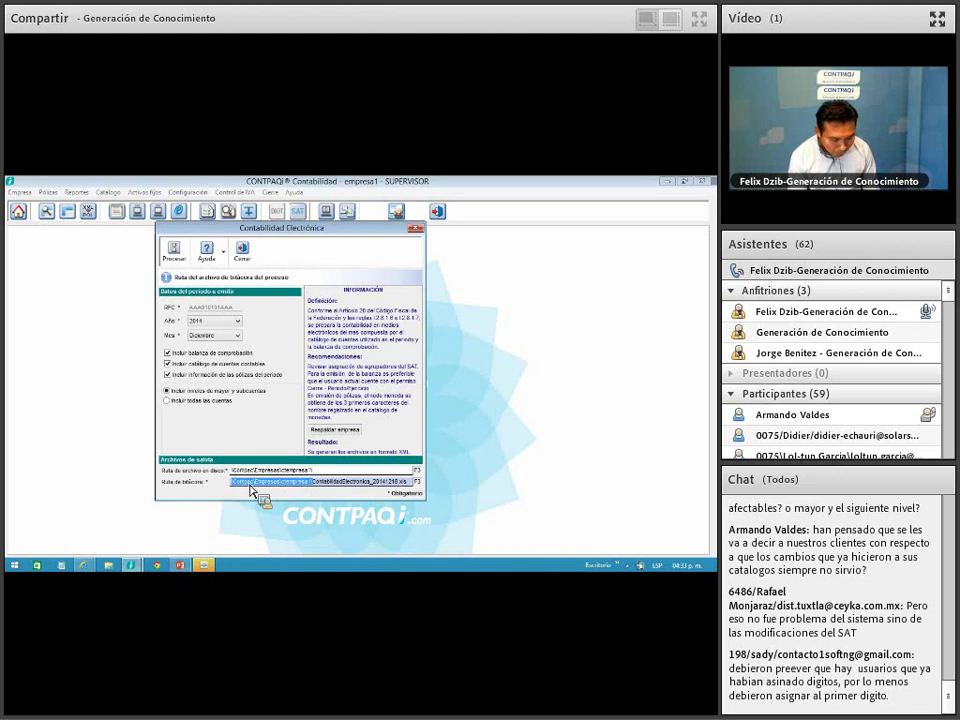
right_click(255, 484)
left_click(274, 373)
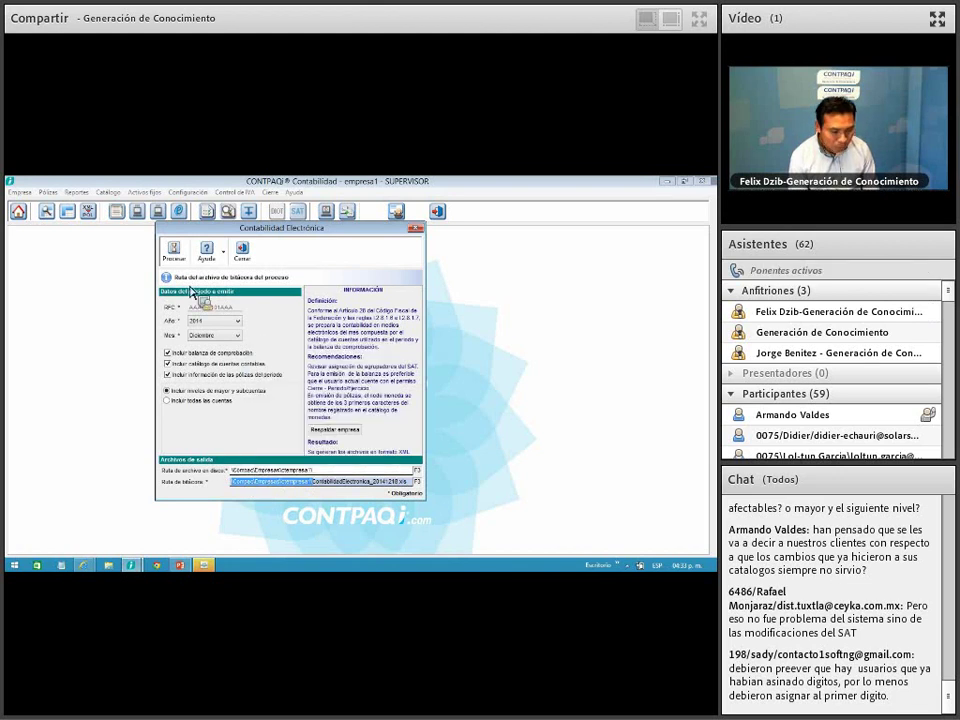
left_click(174, 252)
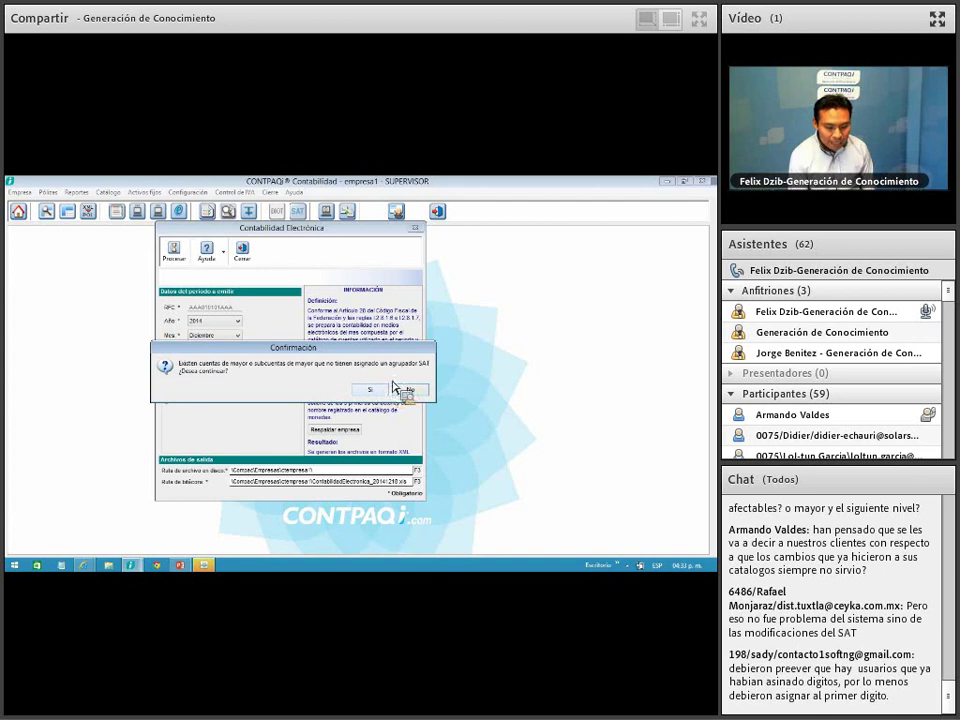
left_click(374, 393)
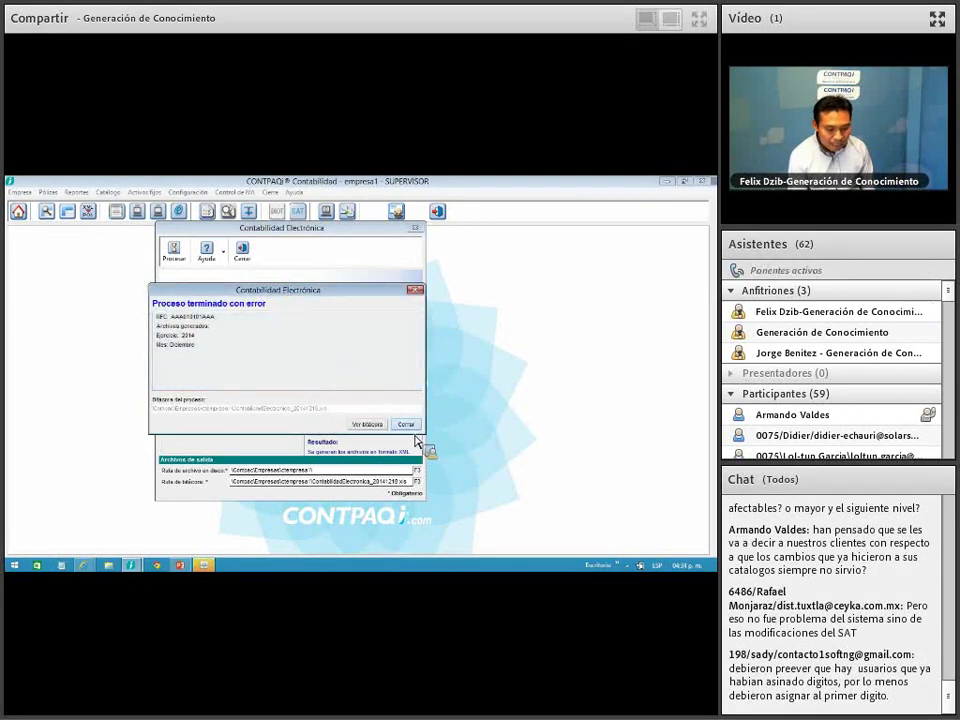
left_click(405, 424)
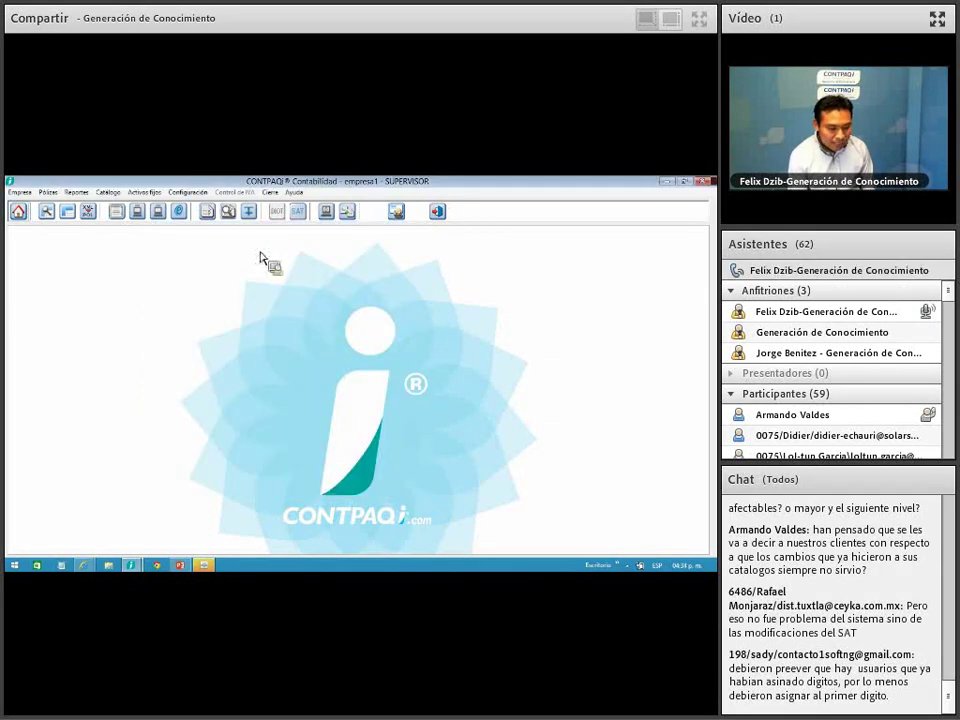
Open the company CONTABILIDAD 7.6.0 from the company catalogue and start its Contabilidad Electrónica process.
left_click(18, 211)
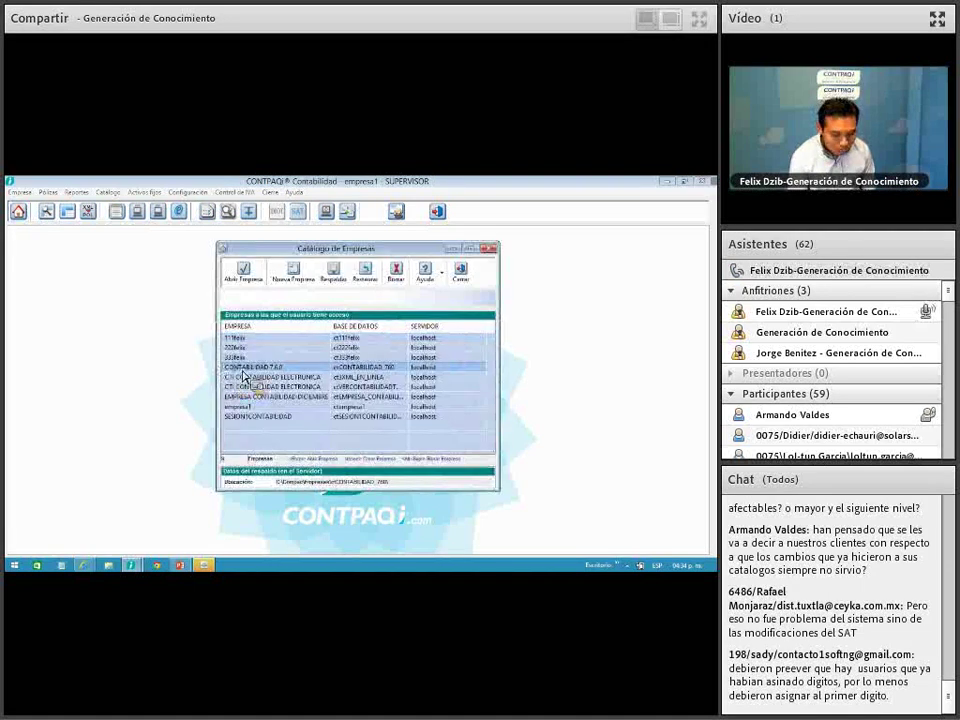
double_click(243, 372)
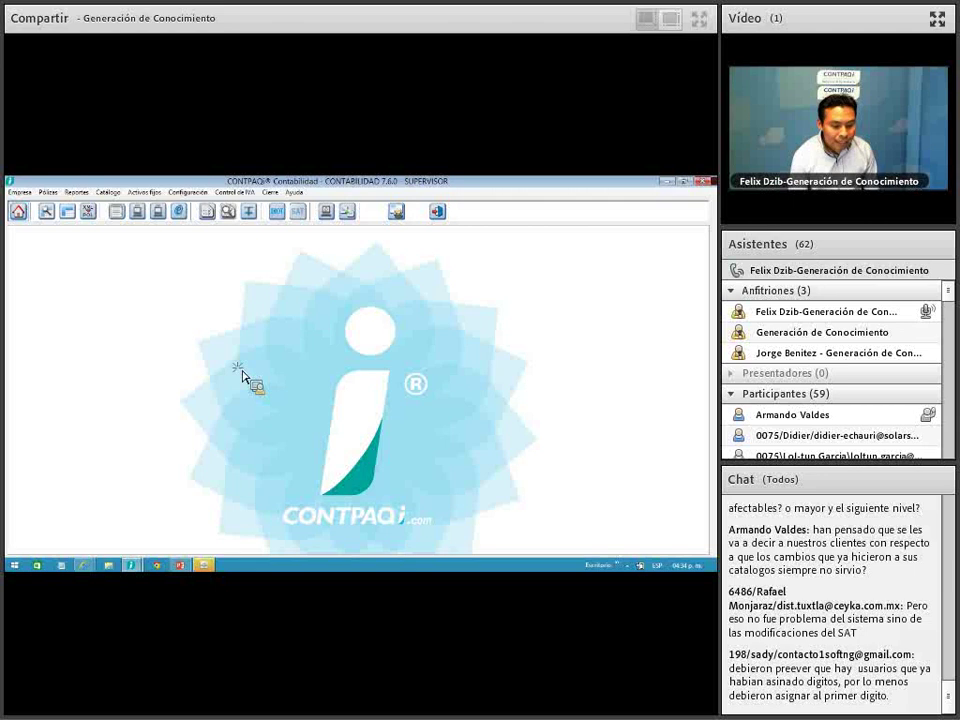
left_click(270, 193)
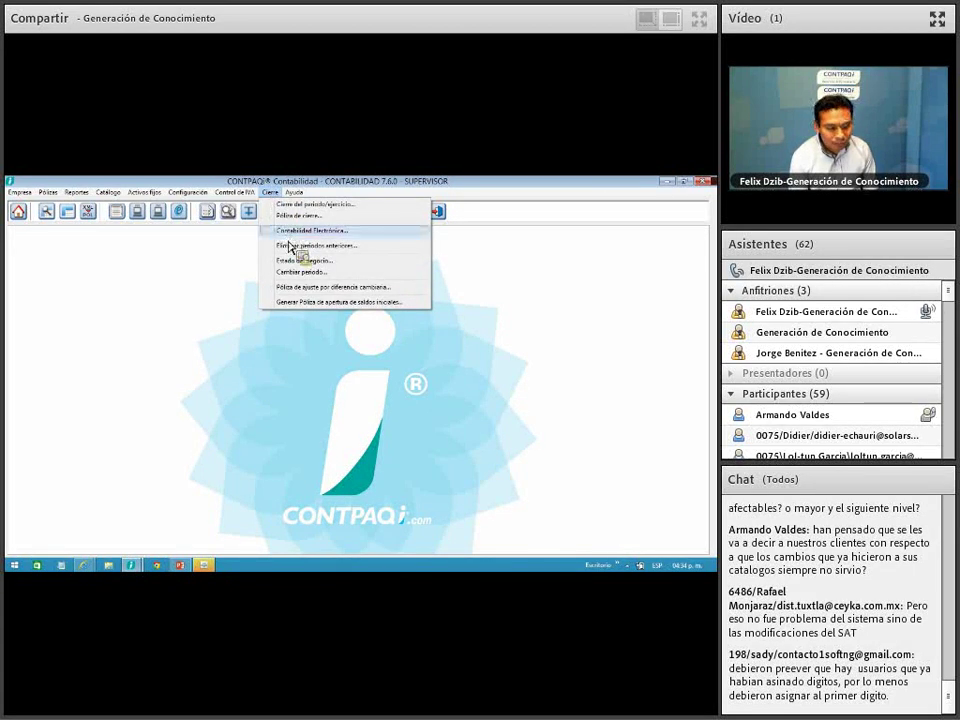
left_click(298, 231)
Set the month to Diciembre and also include the accounts catalogue and the period's policy information.
left_click(225, 369)
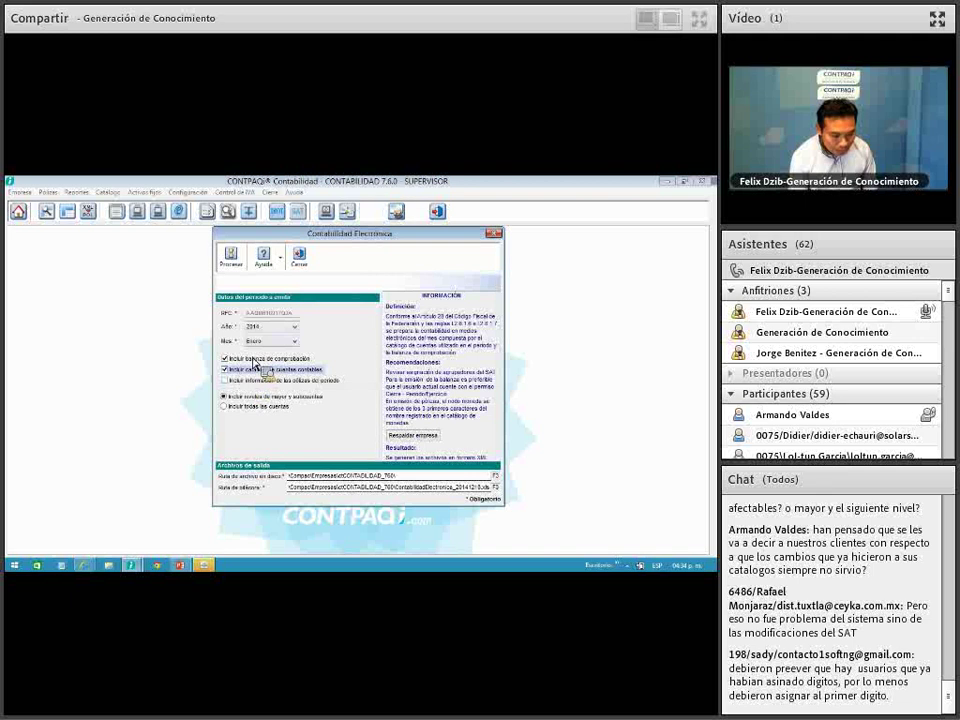
left_click(268, 342)
left_click(258, 430)
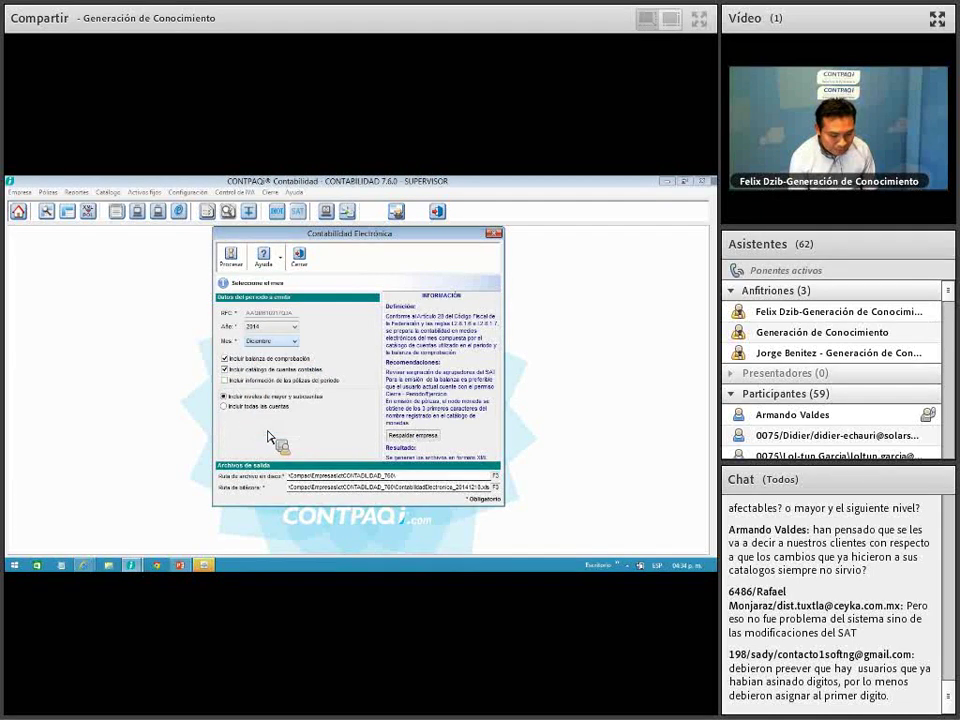
left_click(237, 381)
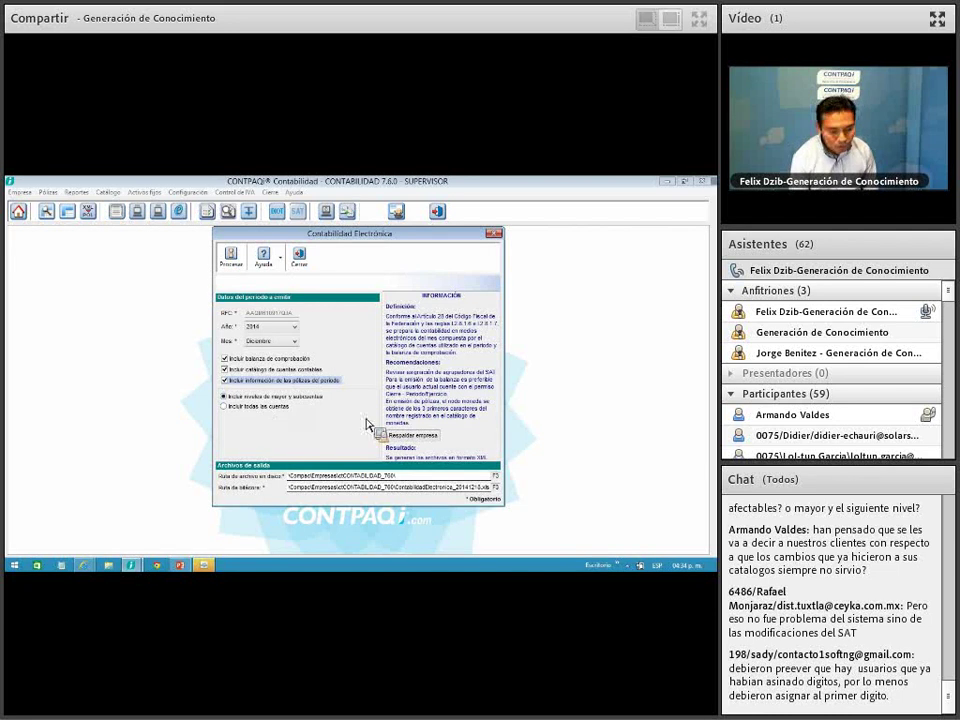
Copy the disk output path of the electronic accounting files.
left_click(410, 477)
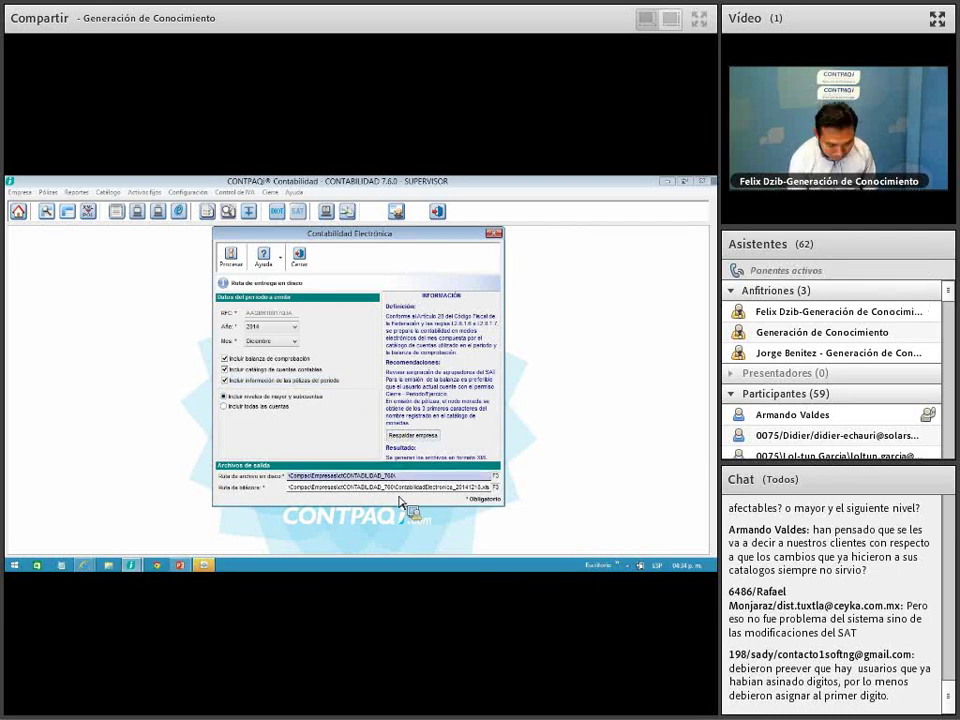
left_click_drag(396, 488, 311, 492)
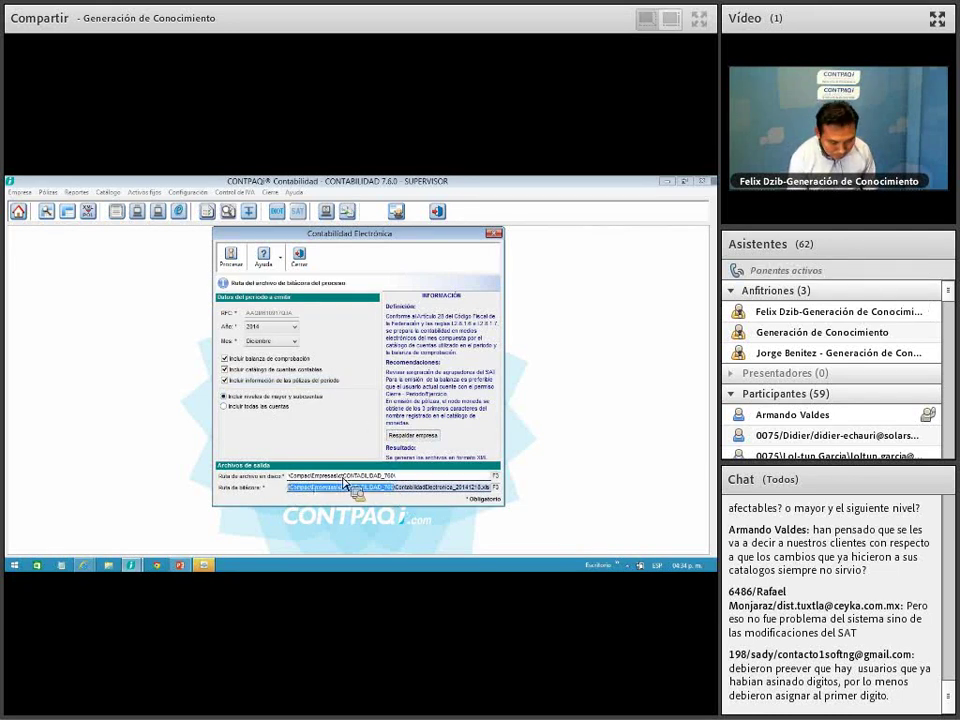
key("shift+Tab")
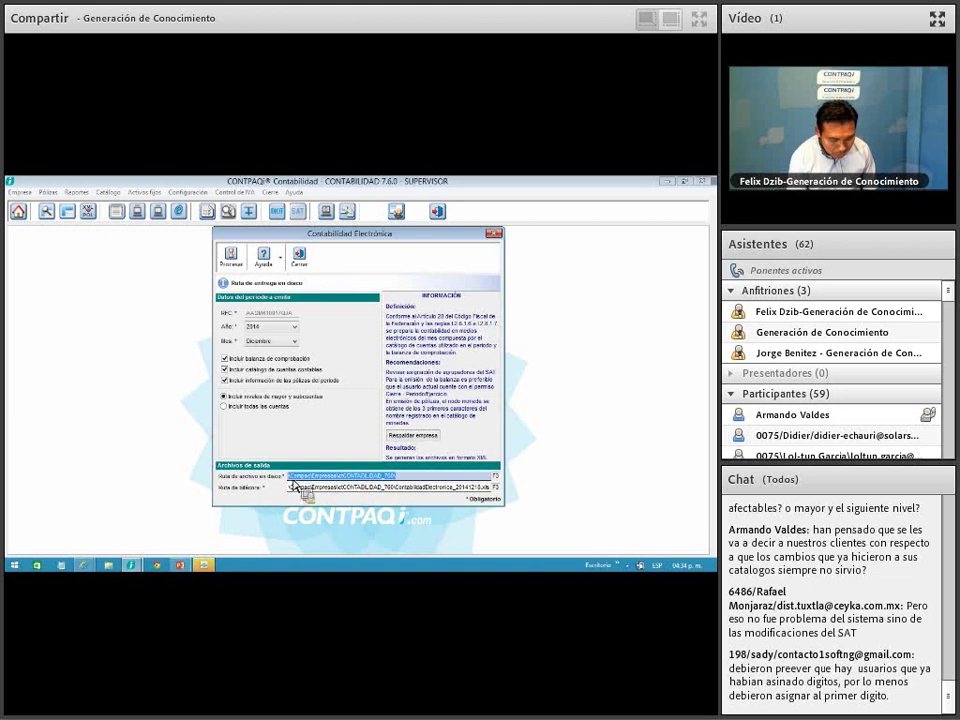
right_click(314, 476)
left_click(326, 377)
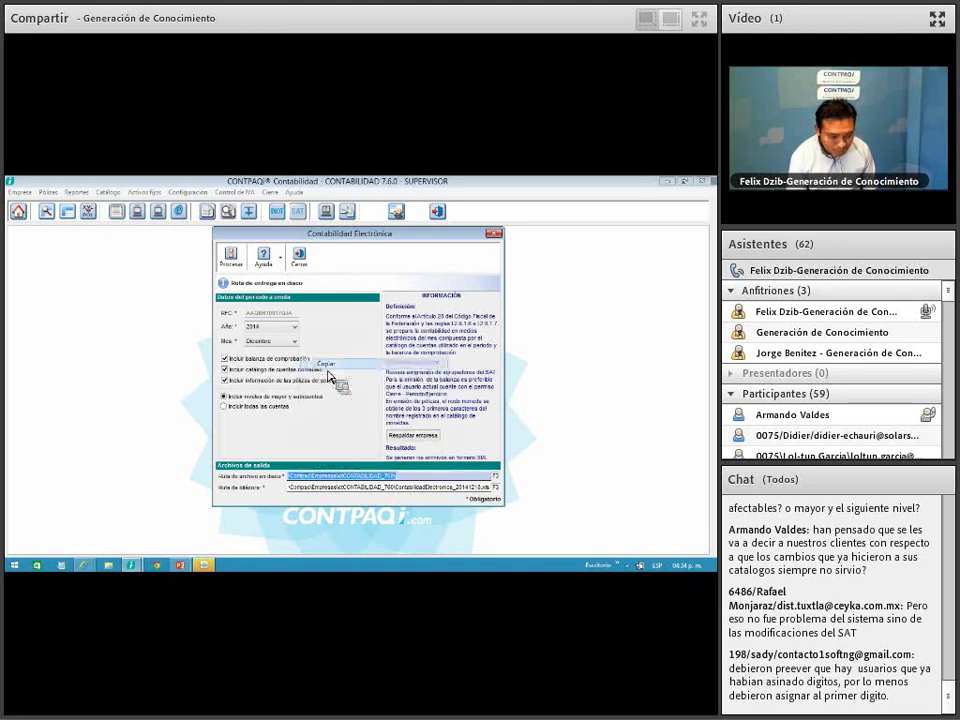
Start processing the files, and in File Explorer delete all existing files from C:\Compac\Empresas\ctCONTABILIDAD_760.
left_click(237, 267)
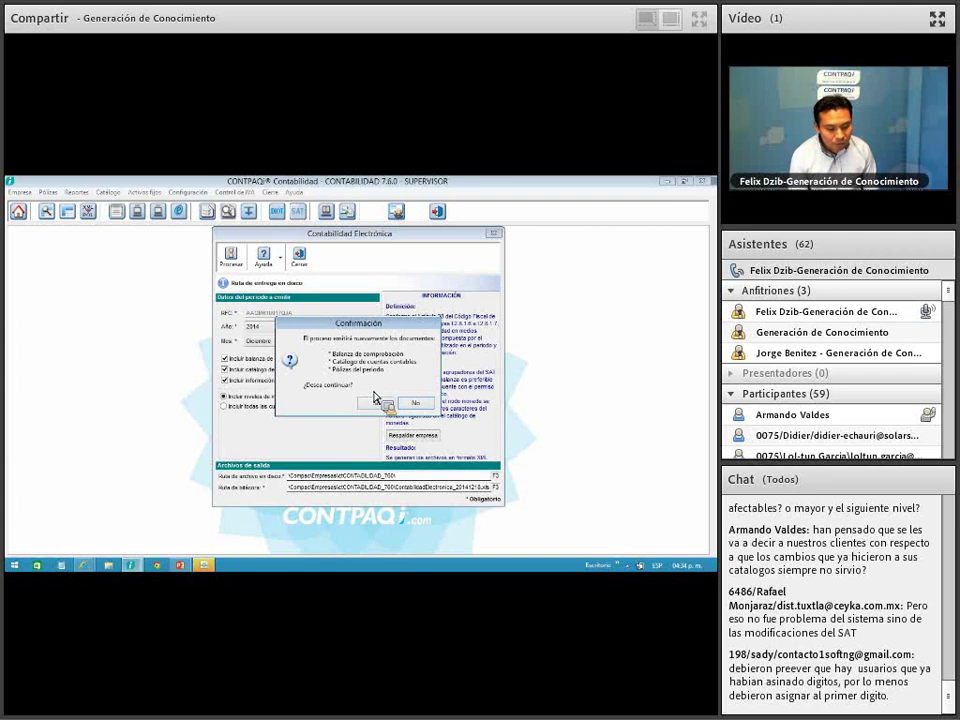
left_click(118, 565)
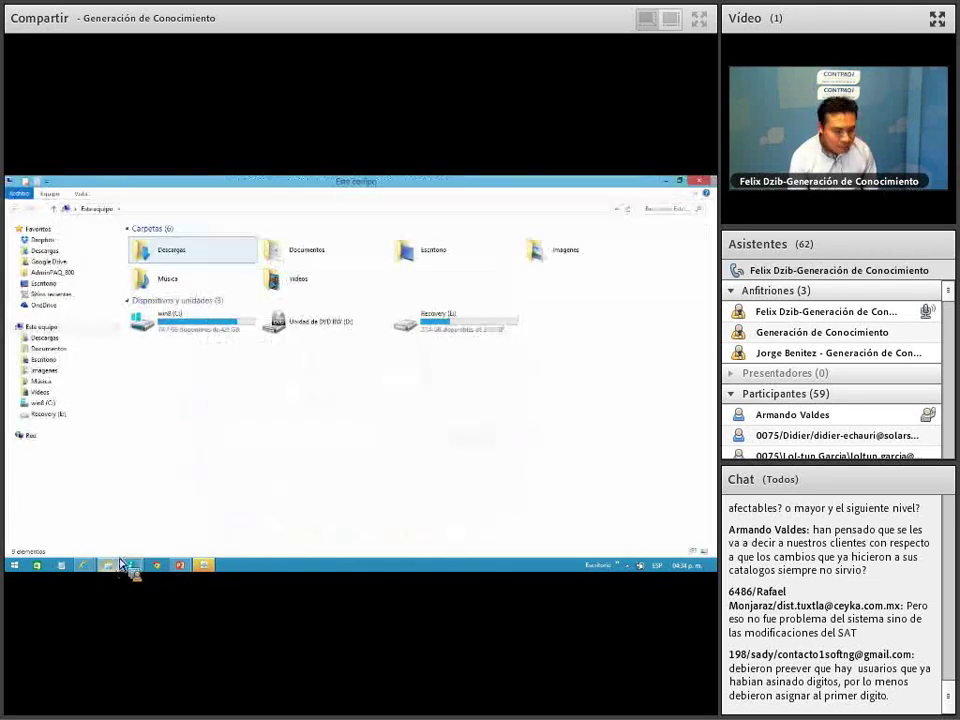
left_click(139, 210)
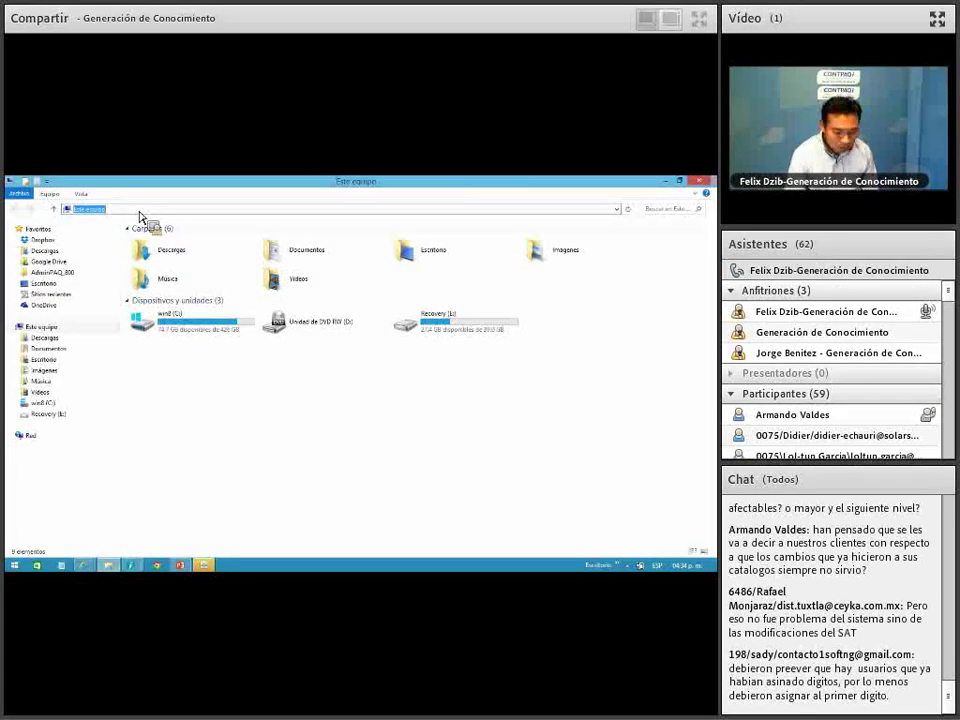
type("C:\\Compac\\Empresas\\ctCONTABILIDAD_760")
key("Return")
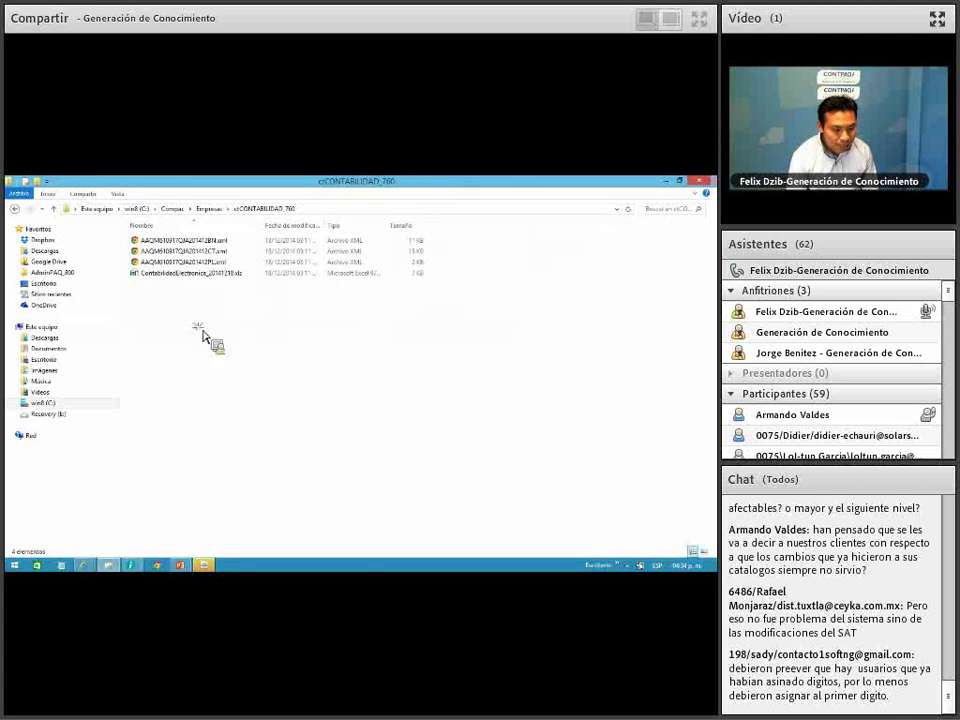
left_click_drag(124, 220, 214, 352)
key("Delete")
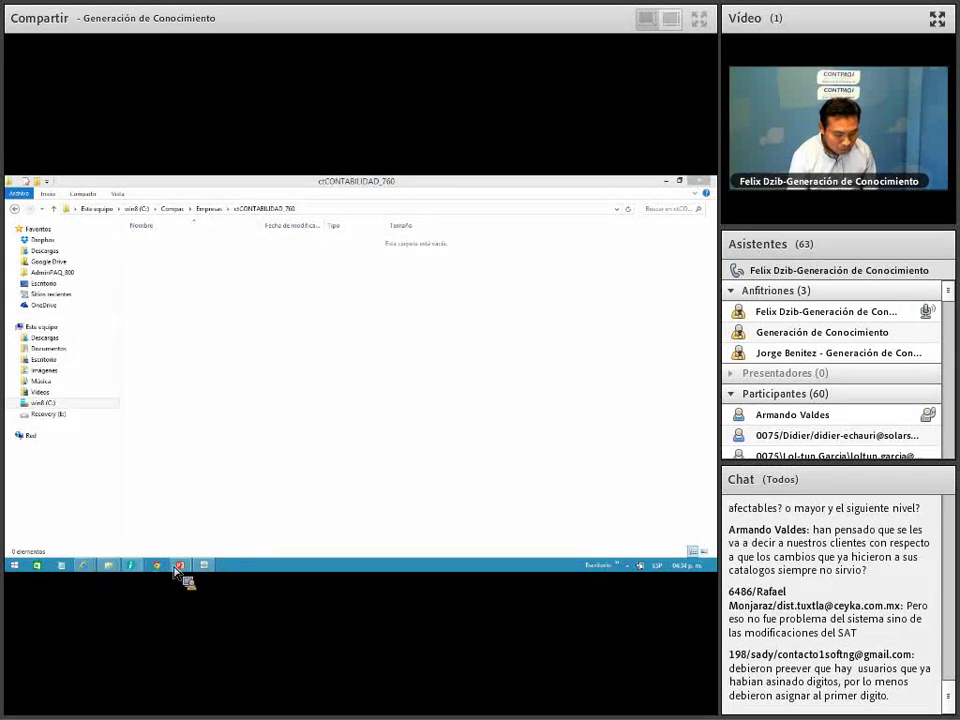
Return to CONTPAQi Contabilidad and confirm reissuing the trial balance, accounts catalogue and period policies.
mouse_move(178, 570)
left_click(270, 525)
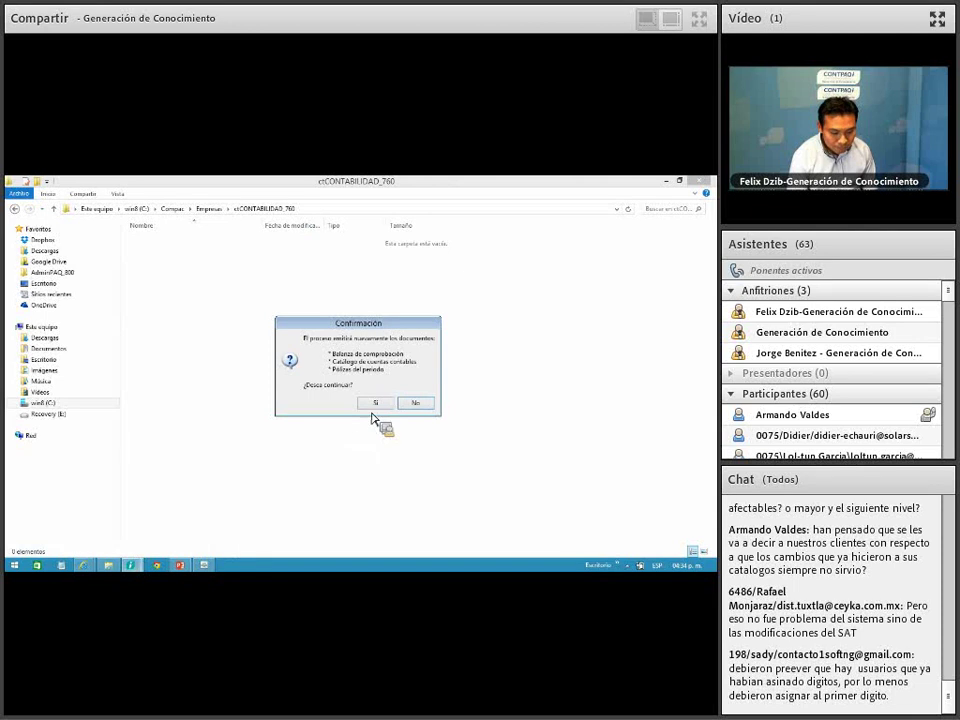
left_click(371, 411)
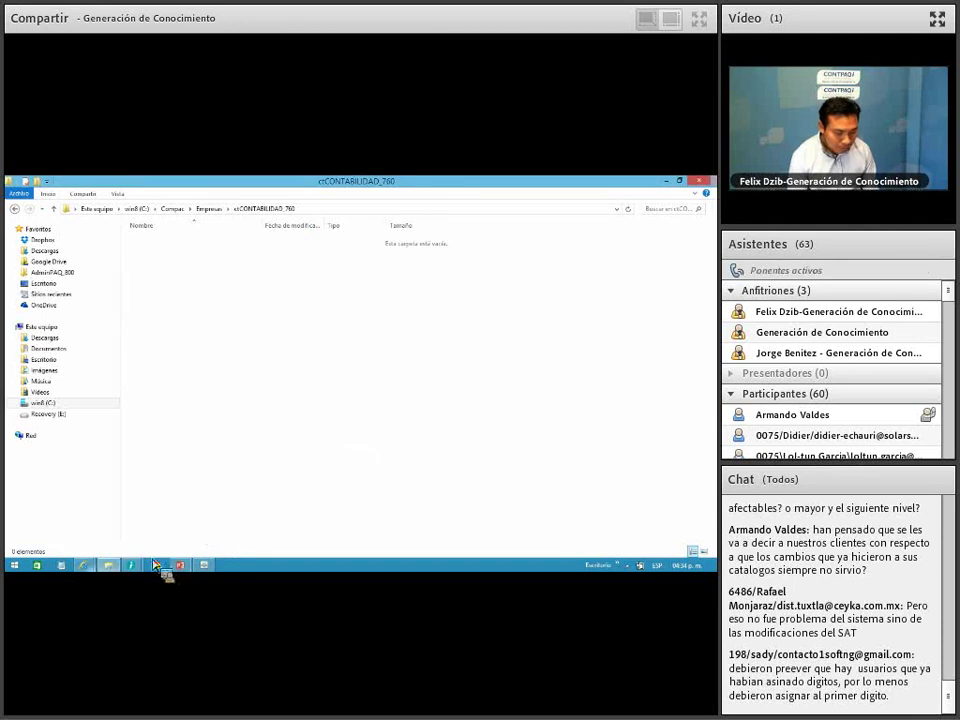
mouse_move(140, 569)
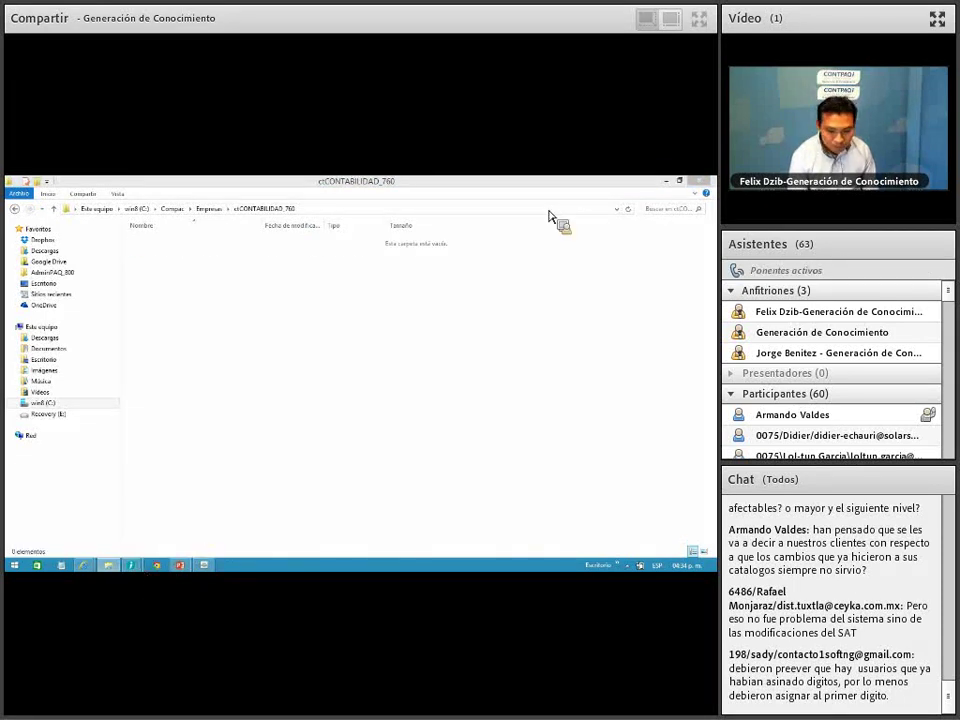
left_click(667, 182)
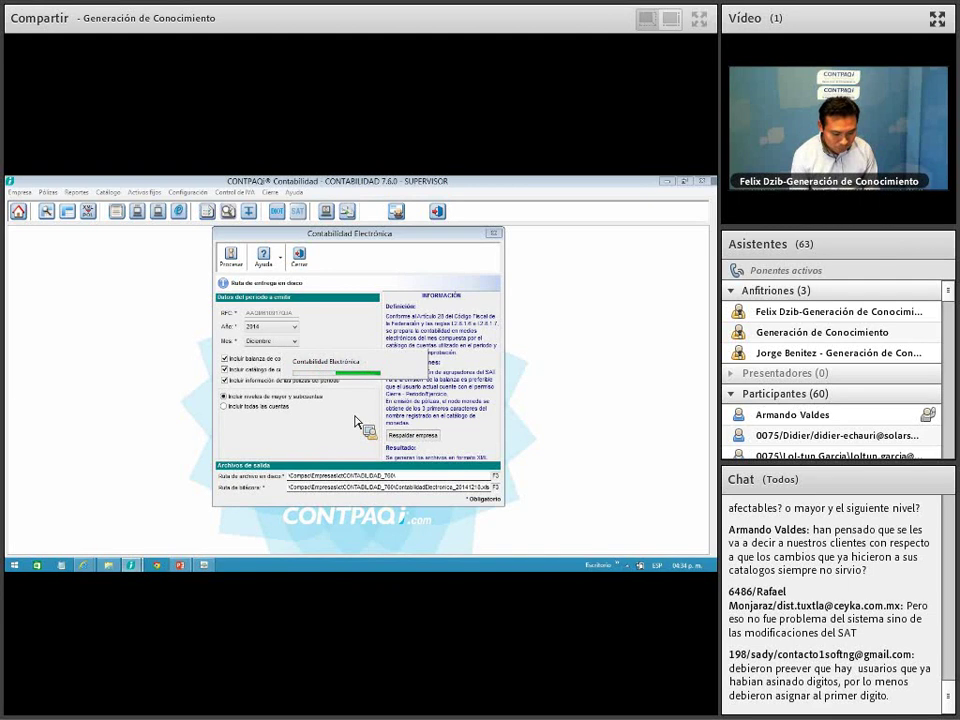
Check the ctCONTABILIDAD_760 folder for the generated files and return to the running process in CONTPAQi.
left_click(118, 568)
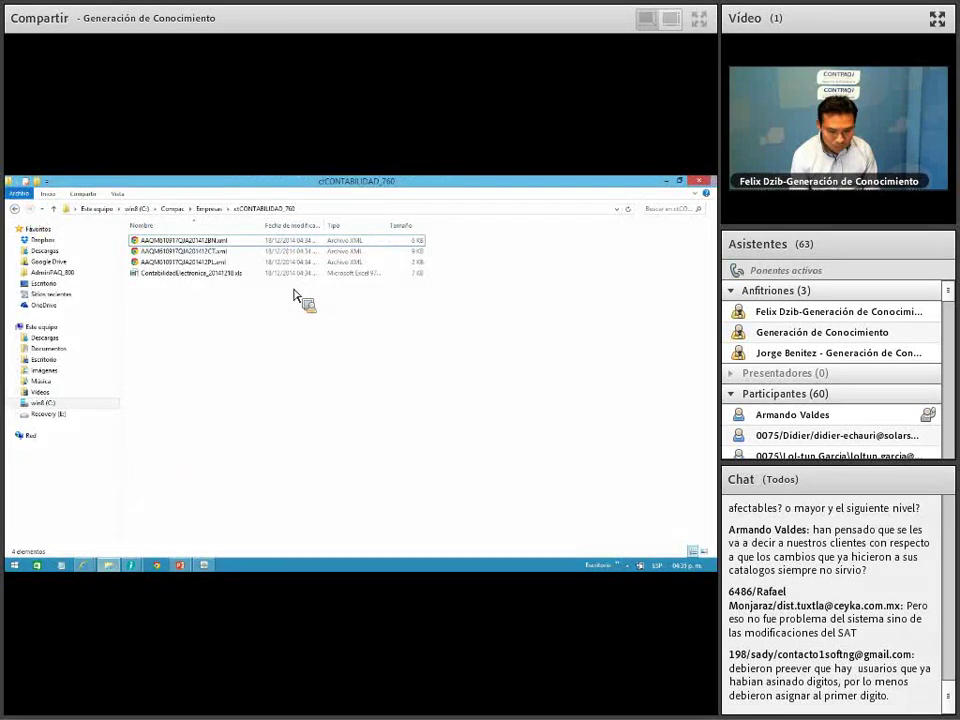
left_click(698, 181)
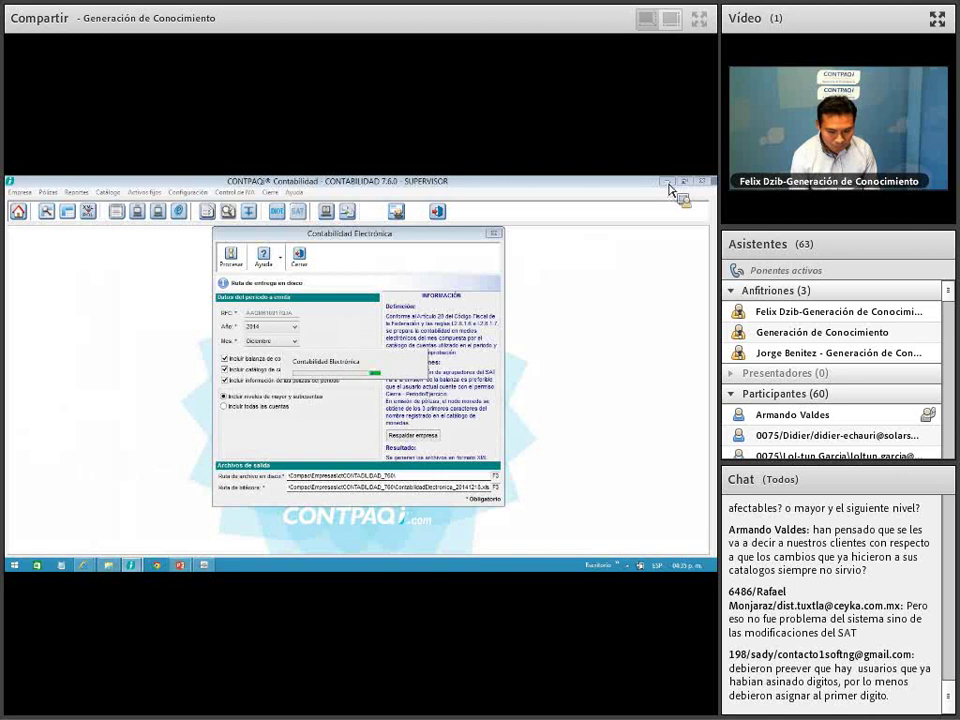
left_click(110, 566)
left_click(16, 208)
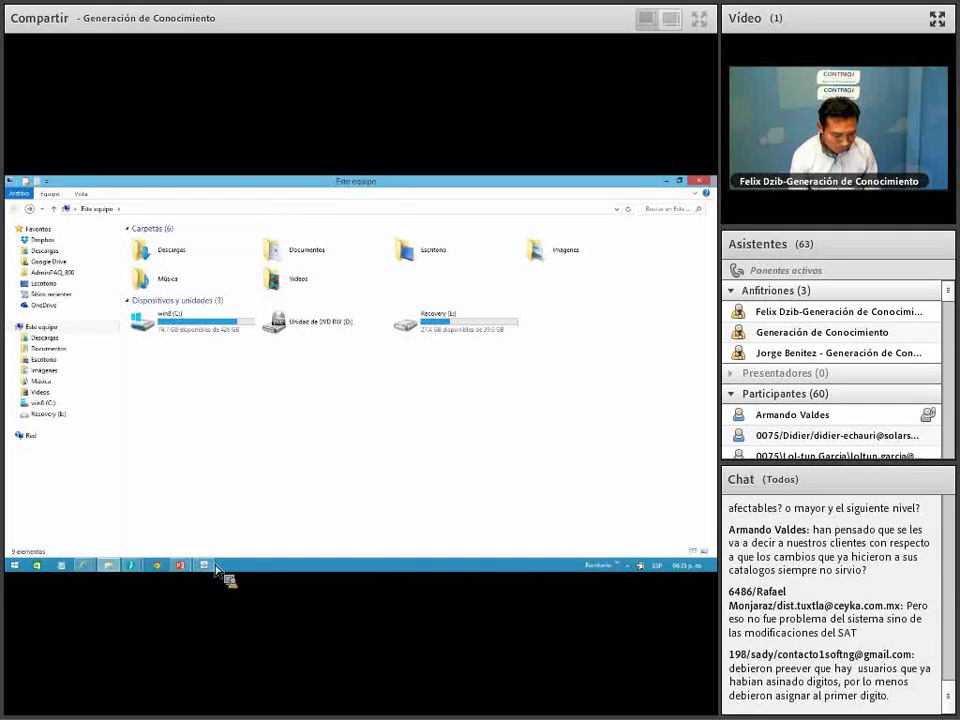
mouse_move(133, 568)
left_click(193, 525)
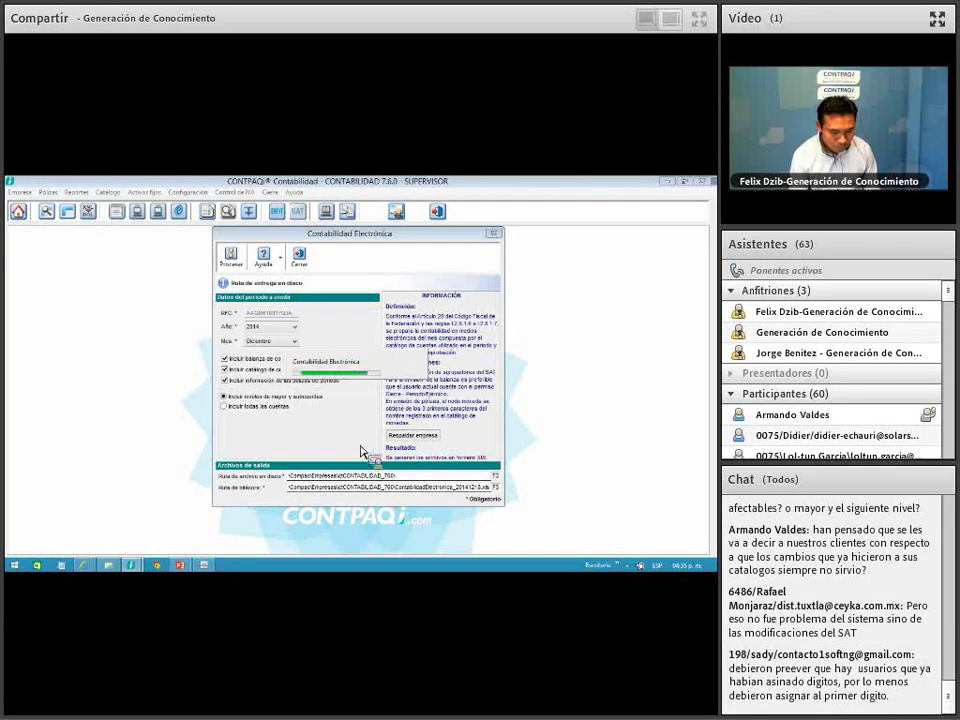
Open the output folder C:\Compac\Empresas\ctCONTABILIDAD_760 in File Explorer.
left_click(108, 568)
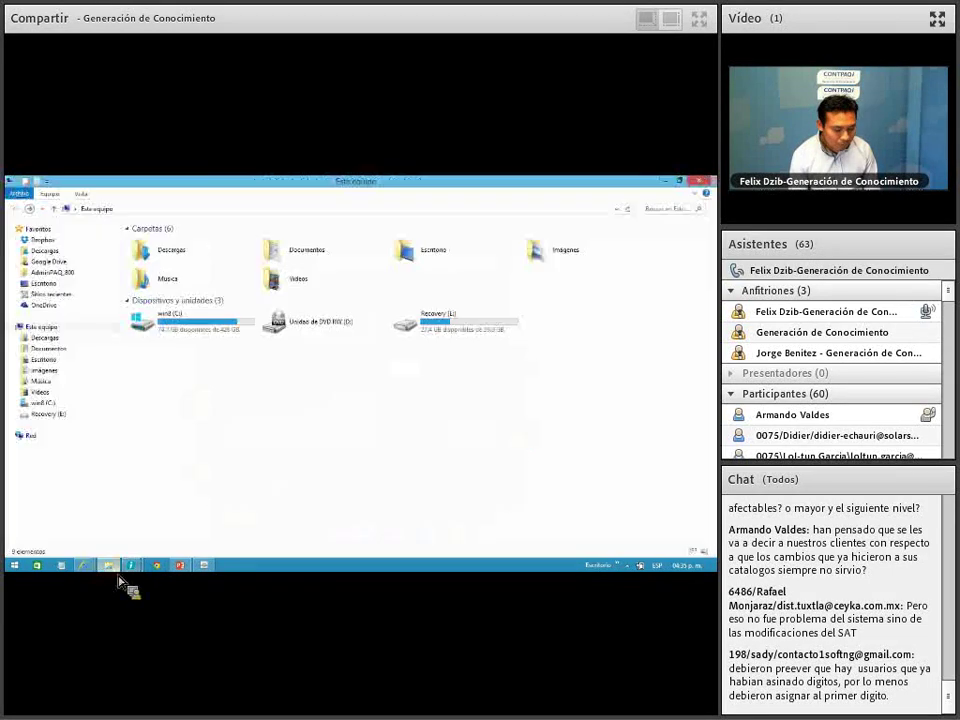
left_click(130, 209)
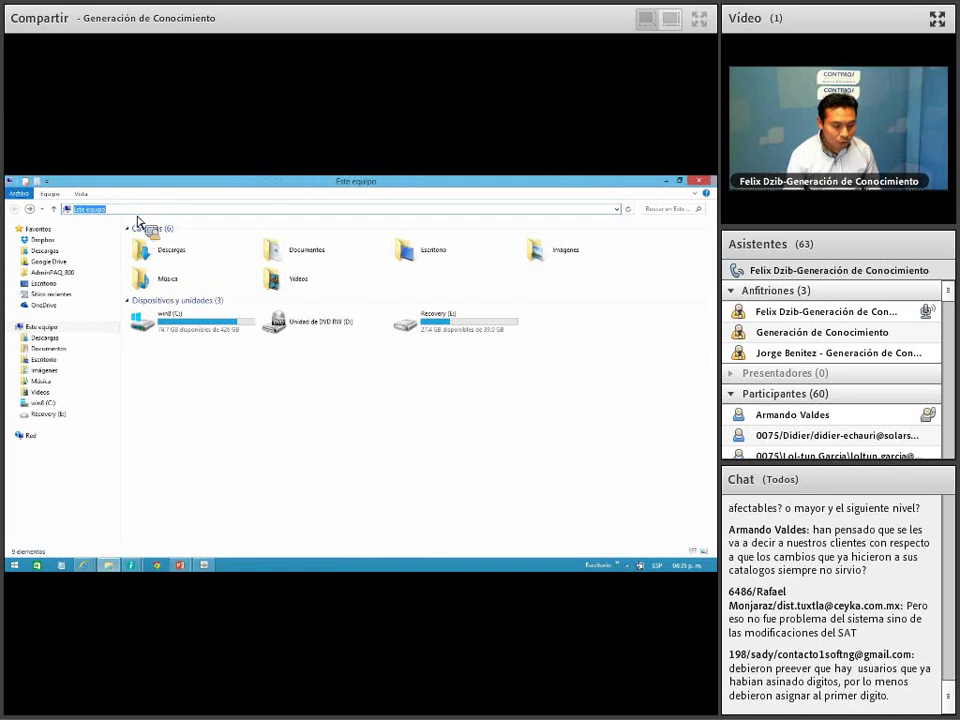
key("BackSpace")
type("C:\\Compac\\Empresas\\ctCONTABILIDAD_760\\")
key("Return")
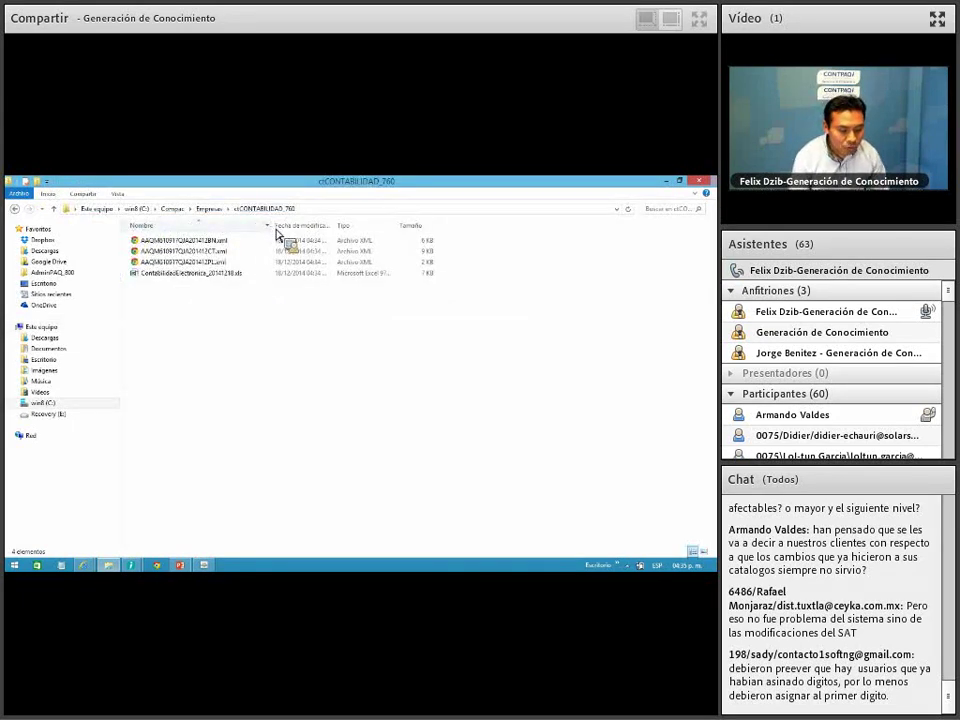
Open the accounts catalogue XML (CT) in Notepad++ and pretty-print it with XML Tools.
left_click(209, 245)
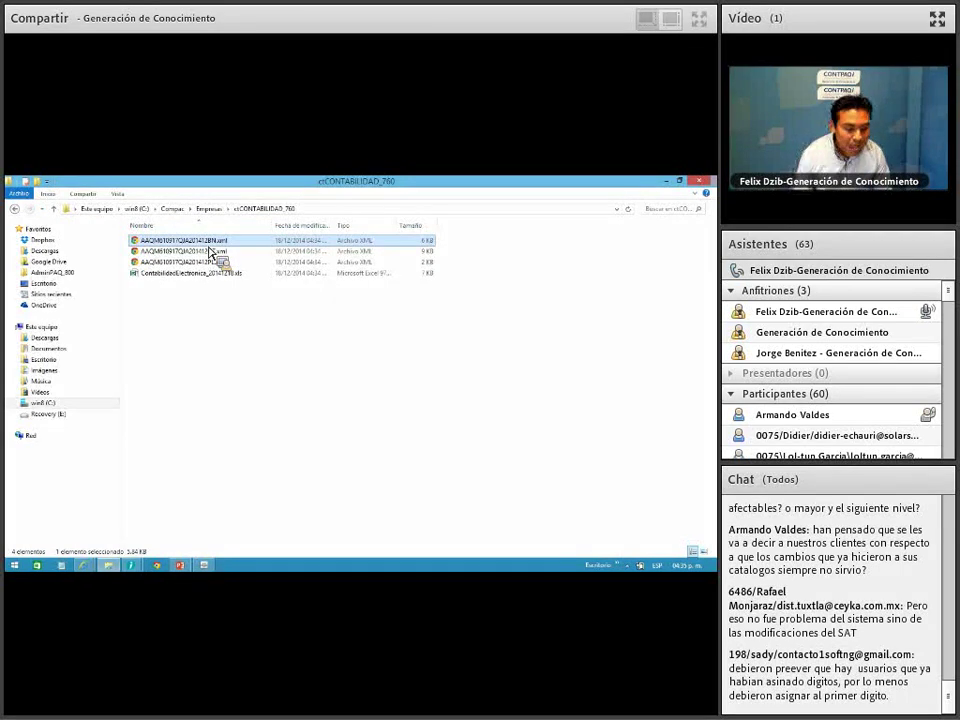
left_click_drag(209, 251, 204, 257)
left_click(204, 260)
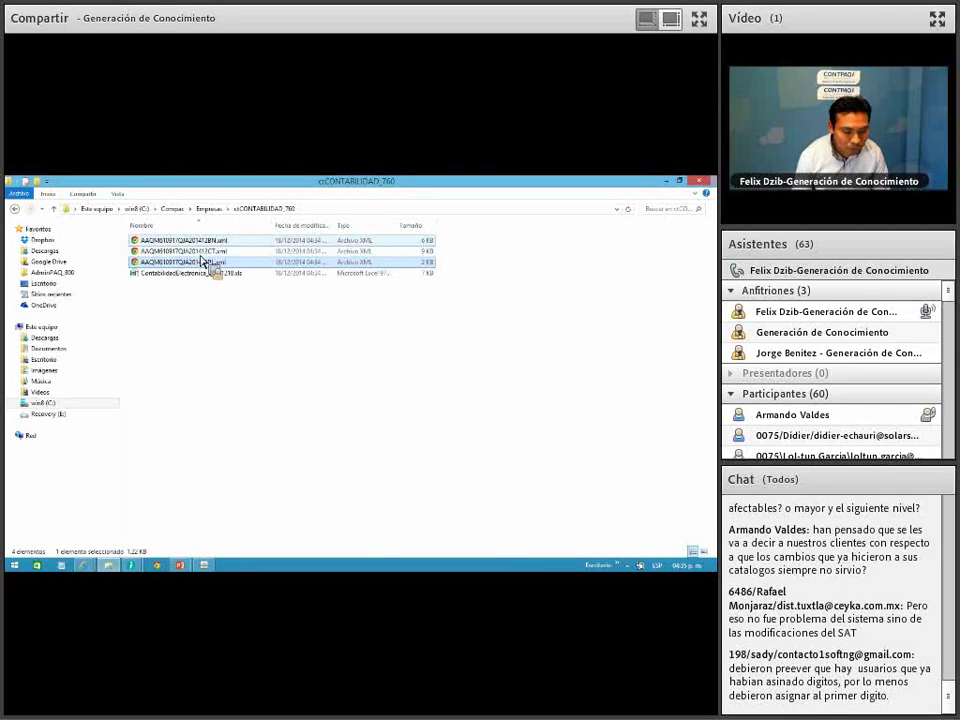
left_click(203, 253)
right_click(201, 255)
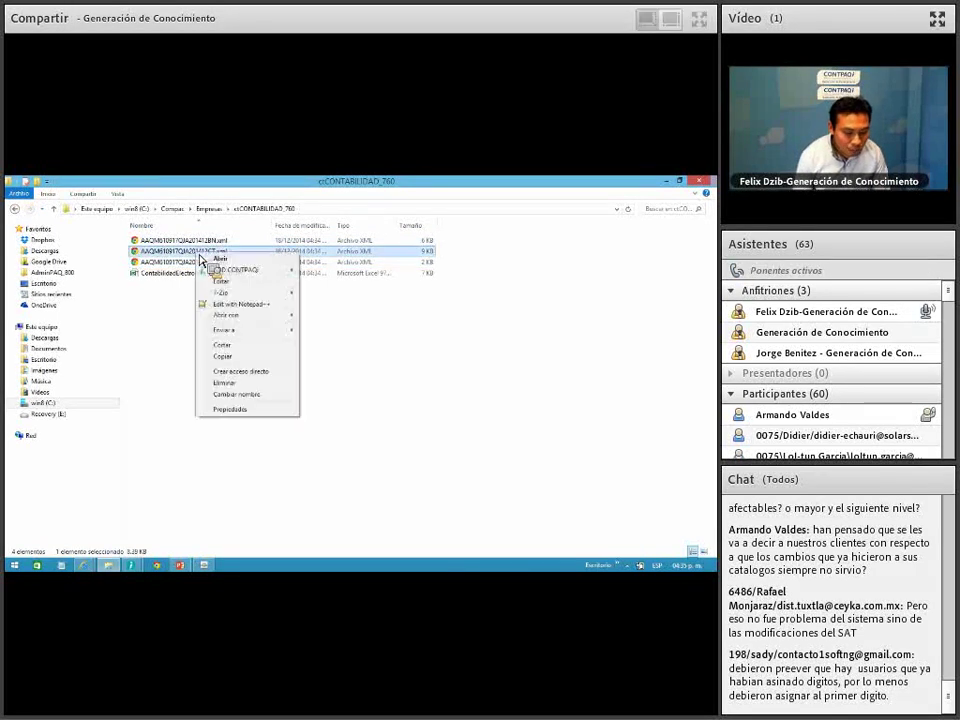
left_click(280, 304)
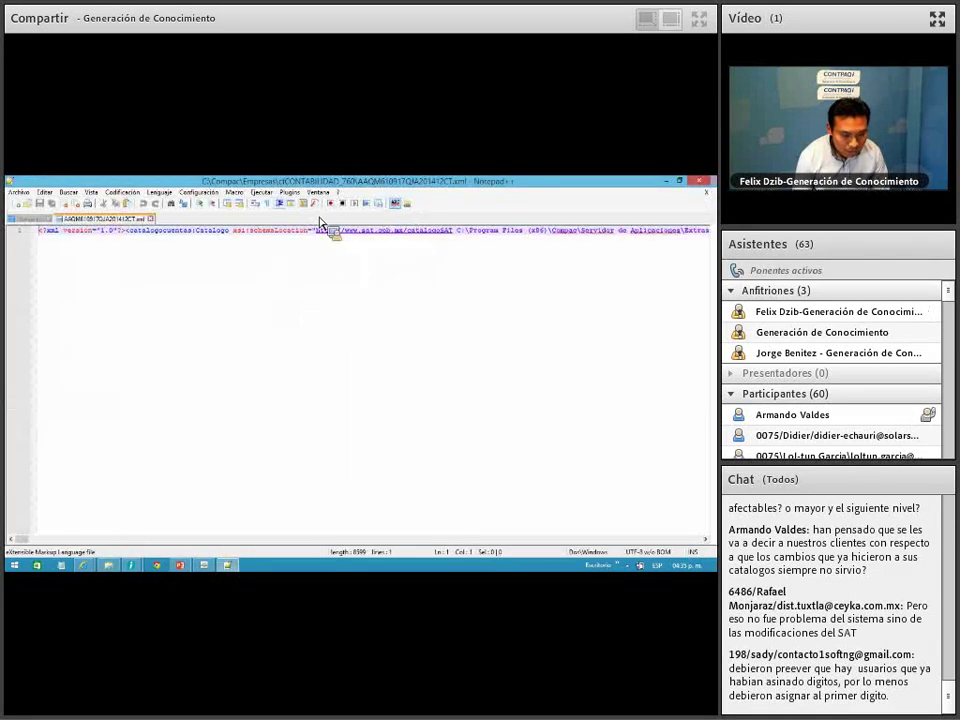
left_click(289, 192)
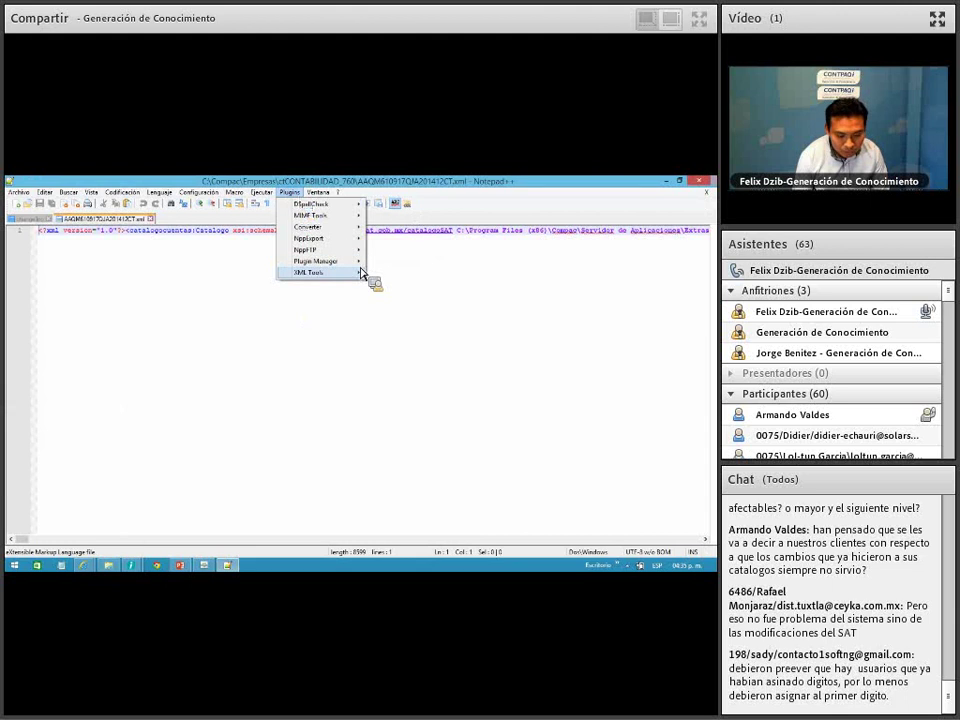
mouse_move(366, 272)
left_click(455, 366)
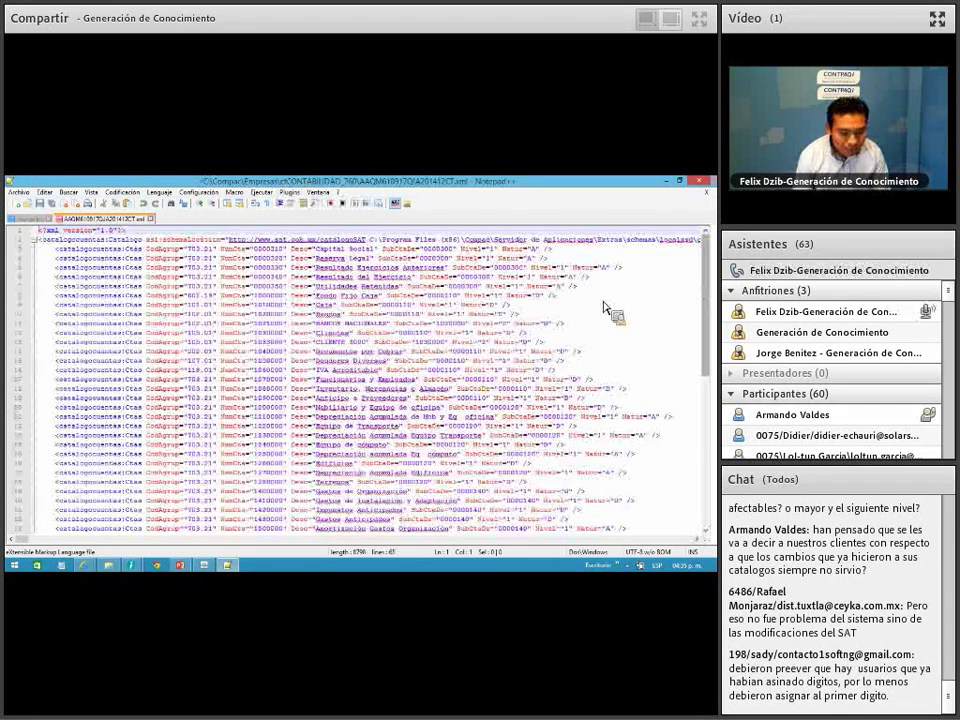
Examine the Bancos, BANCOS NACIONALES and CLIENTE 3000 entries in the catalogue XML, then return to the output folder.
left_click(296, 316)
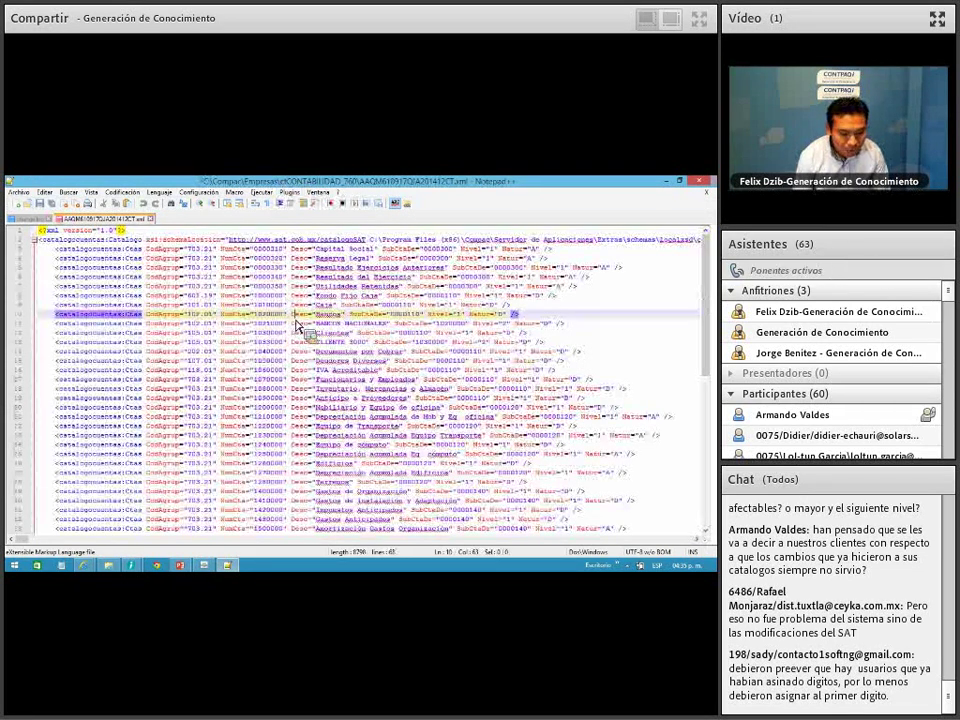
left_click(363, 328, "shift")
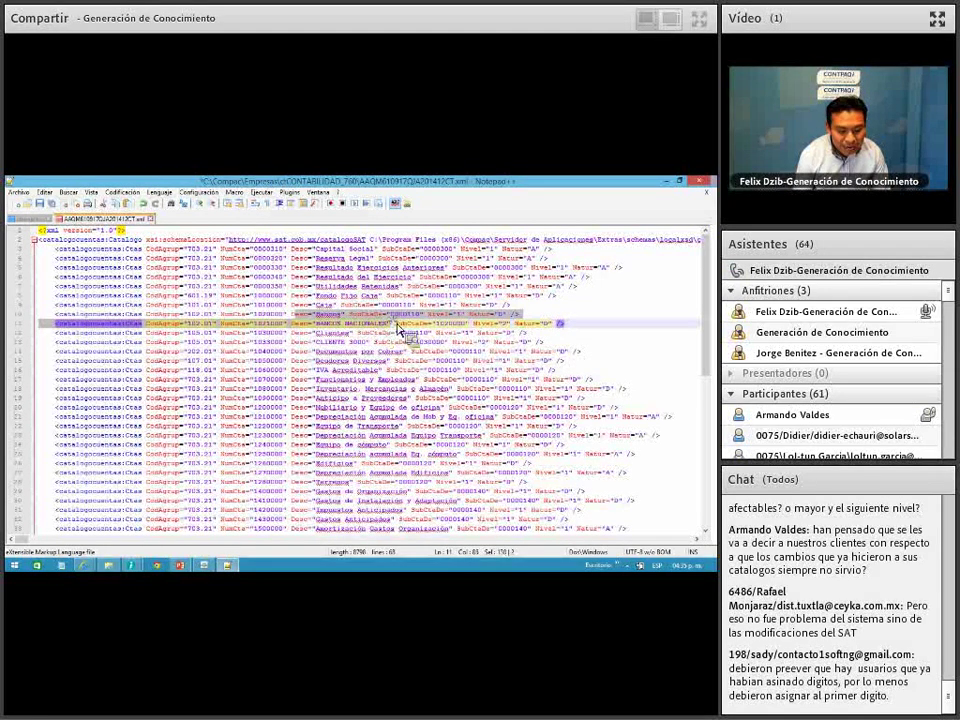
left_click(490, 340, "shift")
left_click(571, 329, "shift")
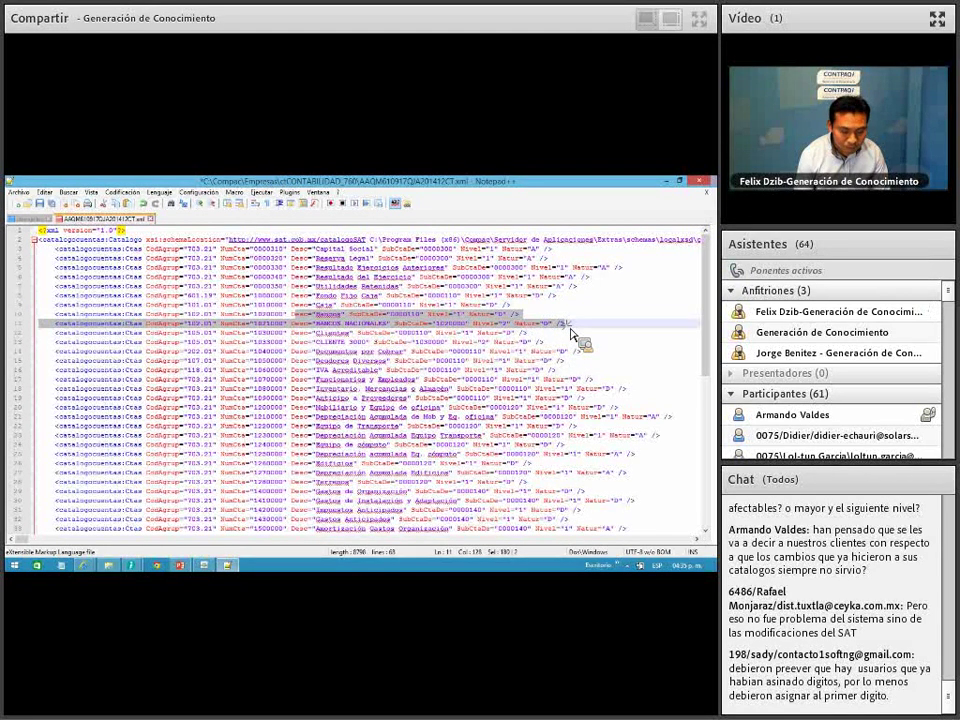
left_click(322, 342)
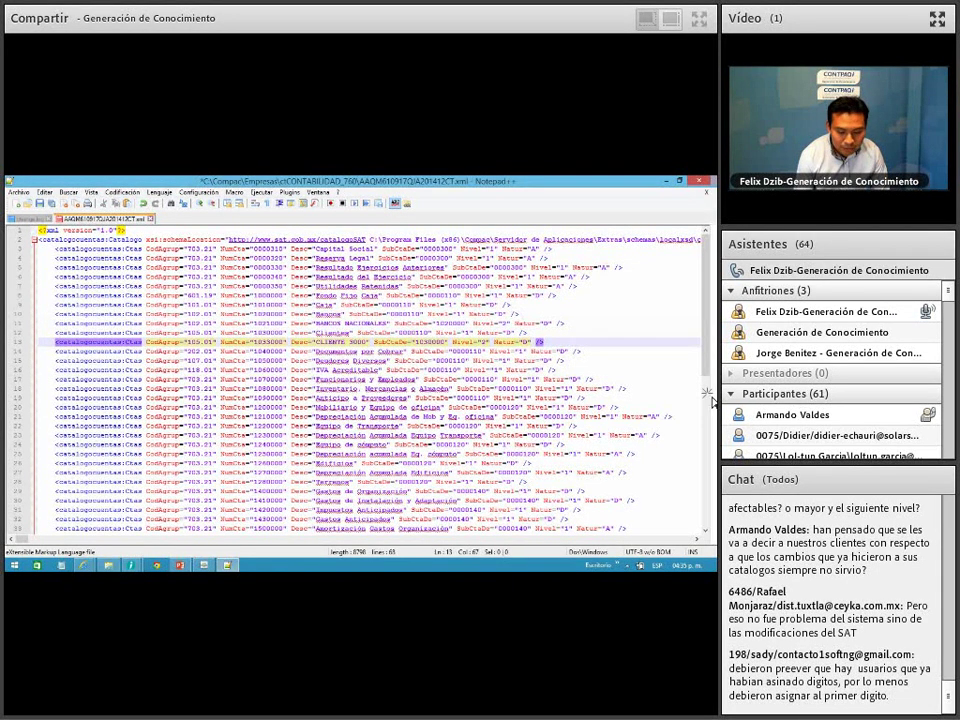
left_click_drag(707, 392, 712, 316)
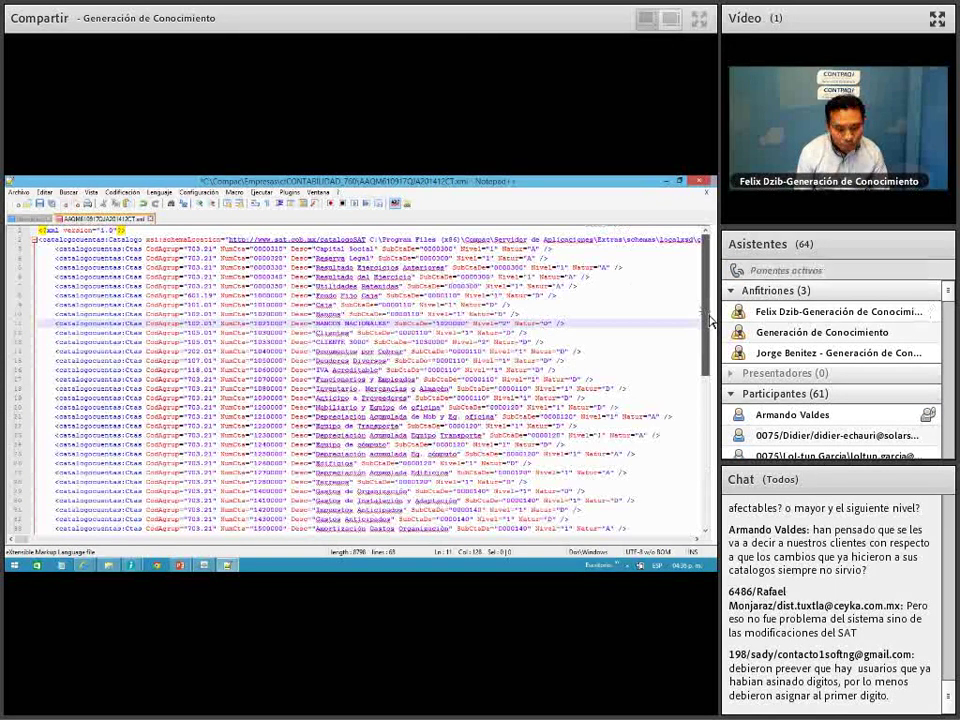
left_click(707, 186)
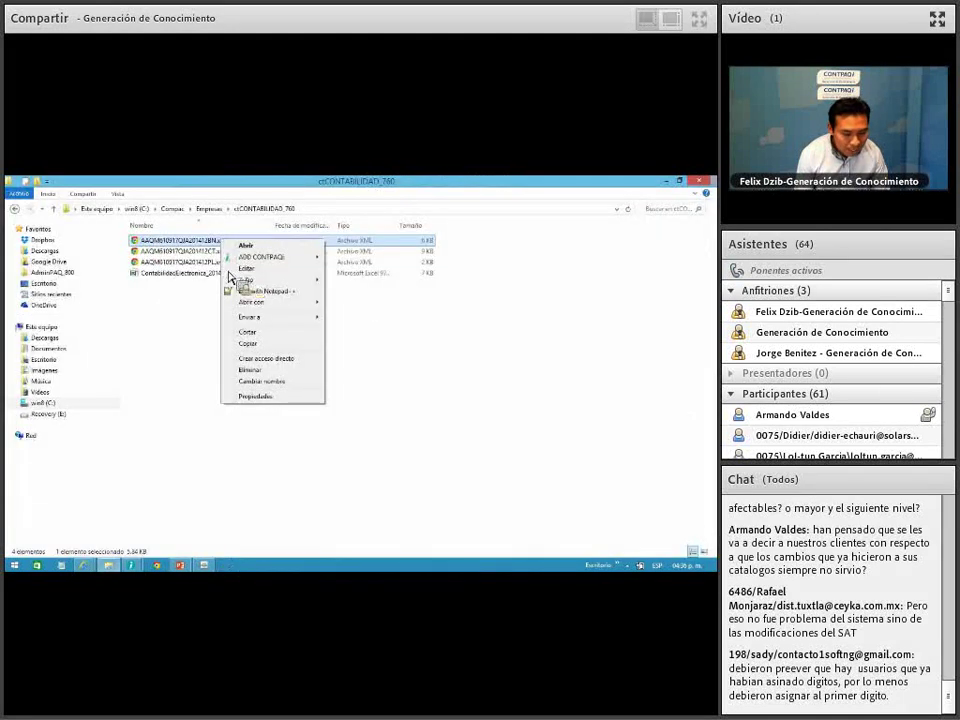
Open the trial balance XML (BN) in Notepad++ and pretty-print it with XML Tools.
left_click(300, 291)
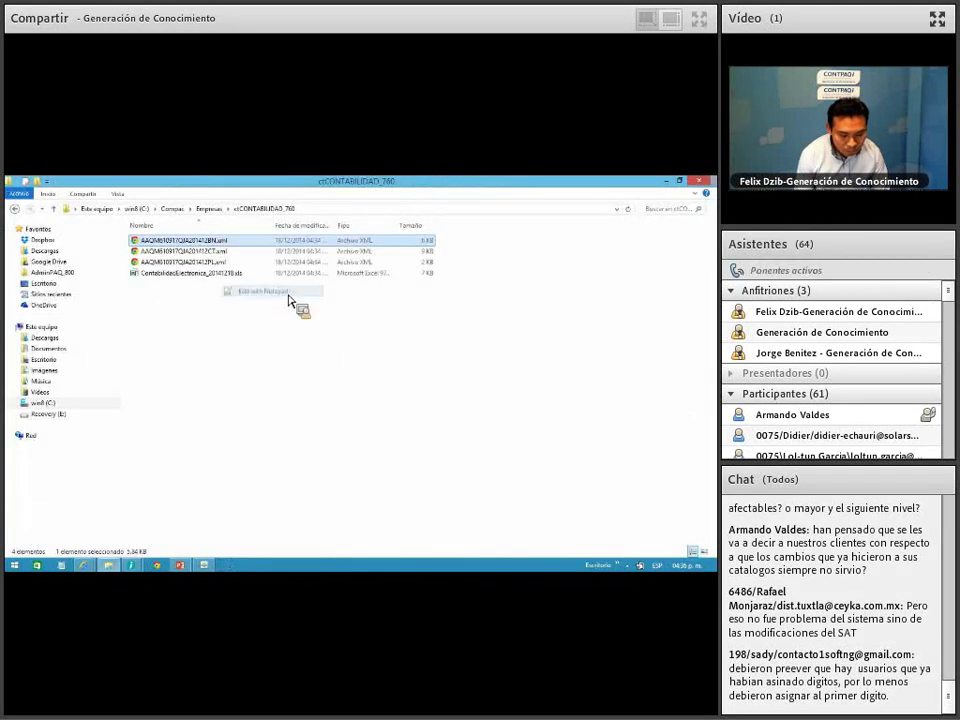
left_click(289, 191)
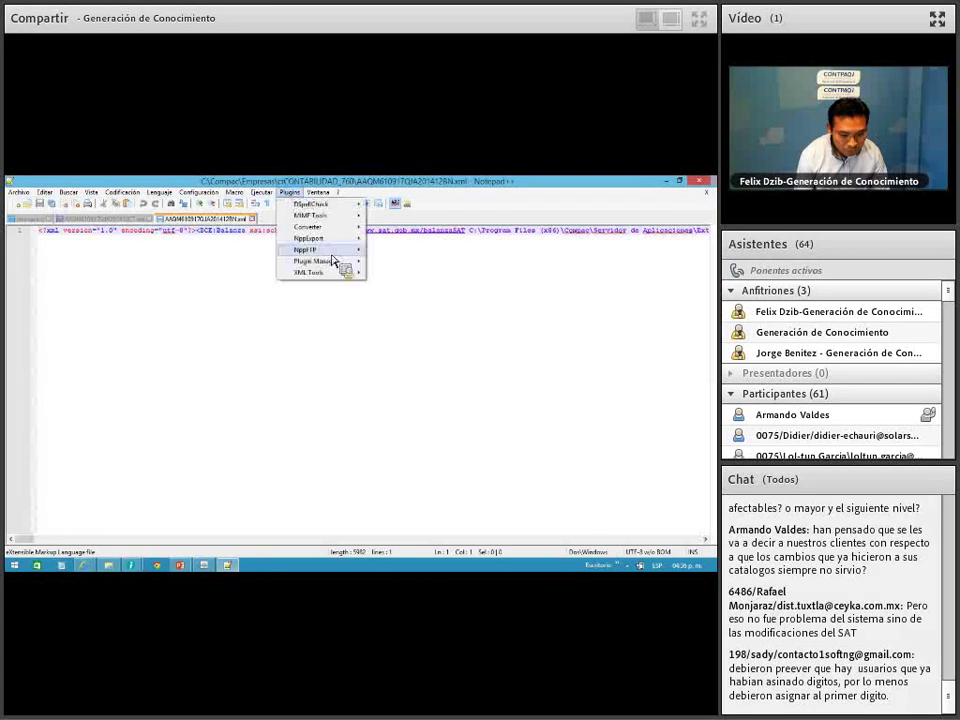
mouse_move(341, 273)
left_click(466, 378)
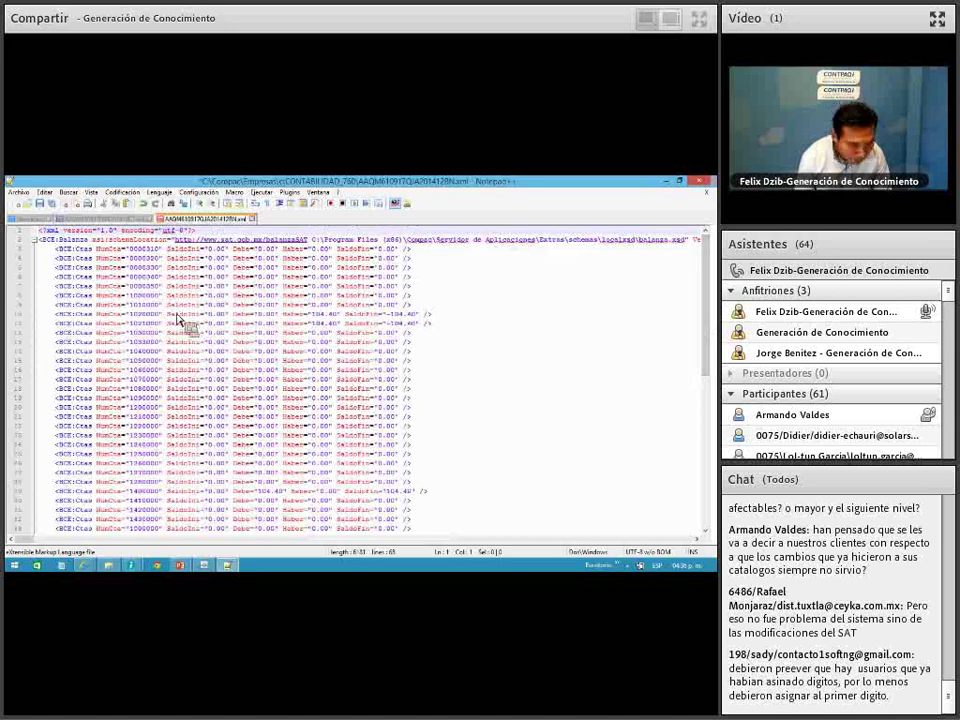
Examine the balance lines of accounts 1020000 and 1021000, then close the trial balance XML without saving.
left_click_drag(131, 320, 418, 320)
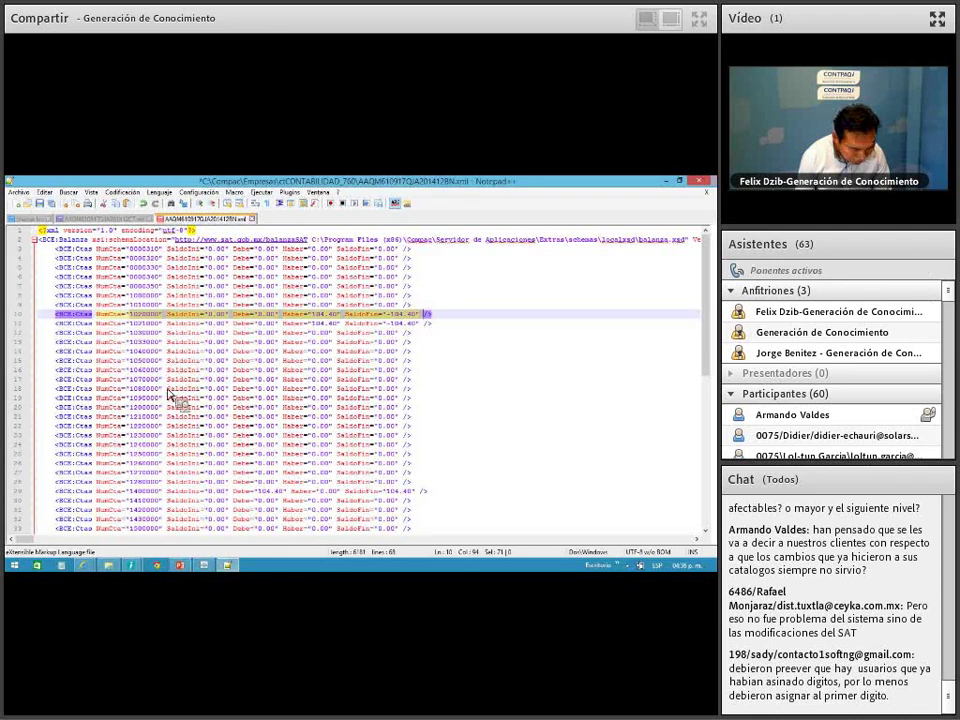
left_click(154, 362)
left_click(131, 327)
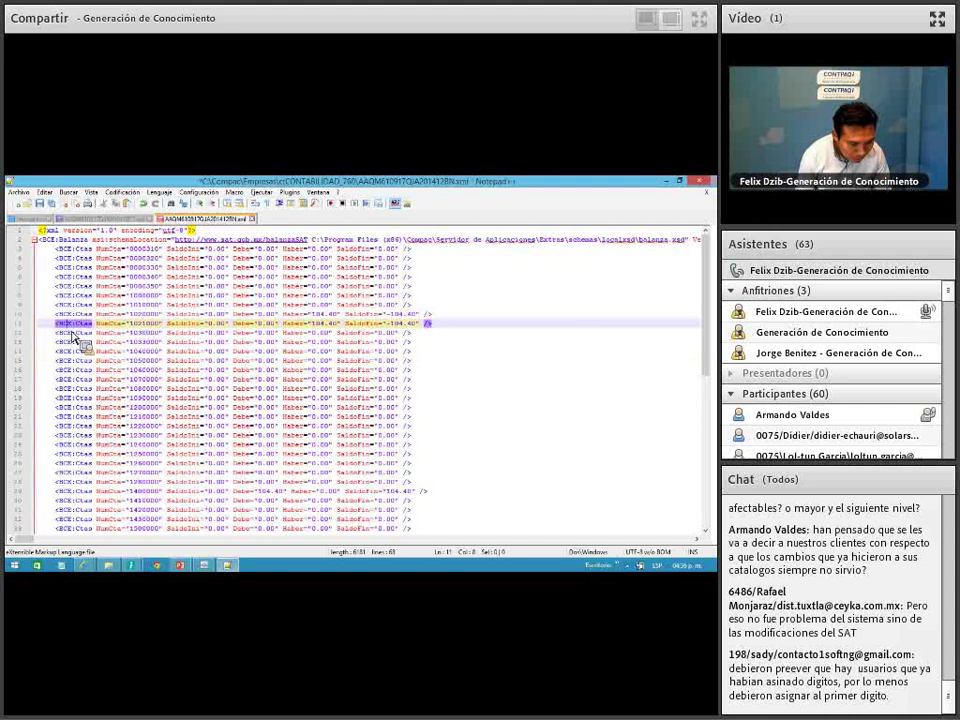
left_click_drag(119, 328, 435, 332)
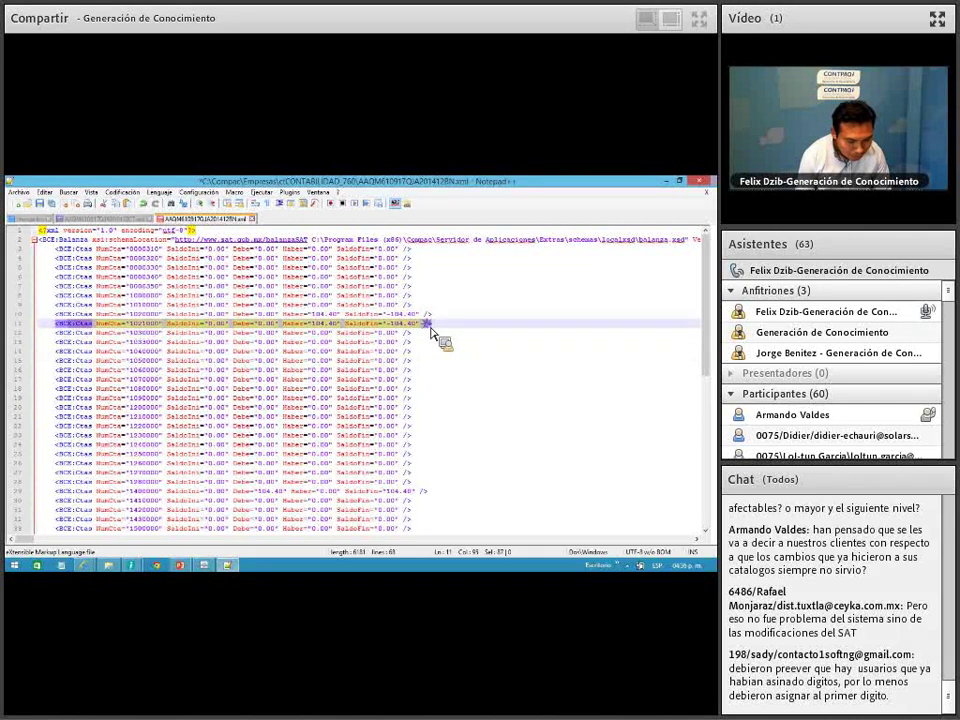
left_click(255, 220)
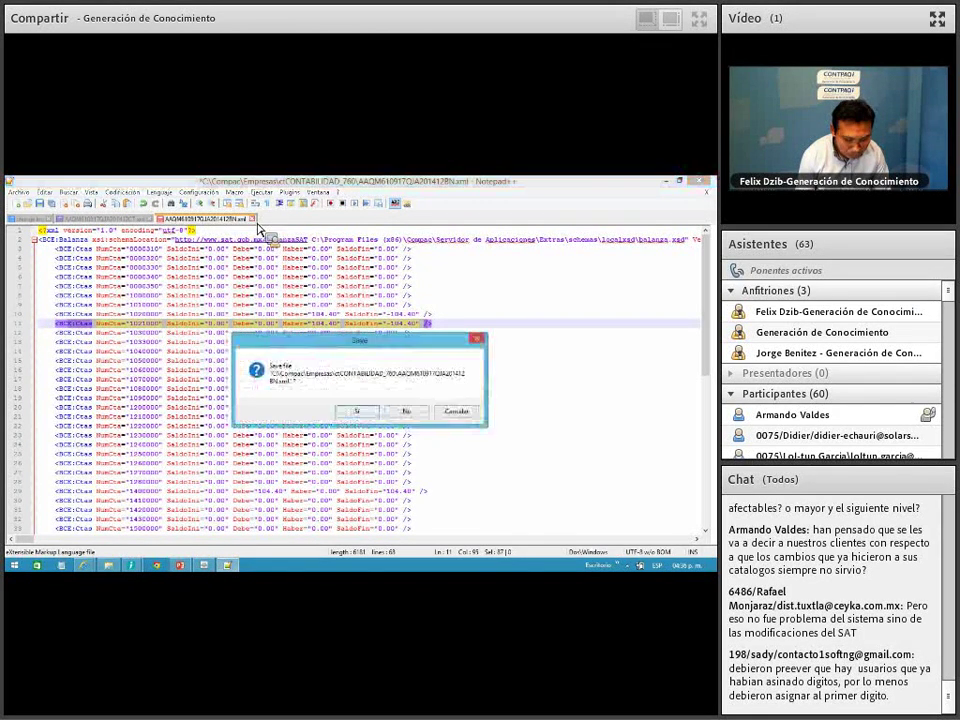
left_click(406, 411)
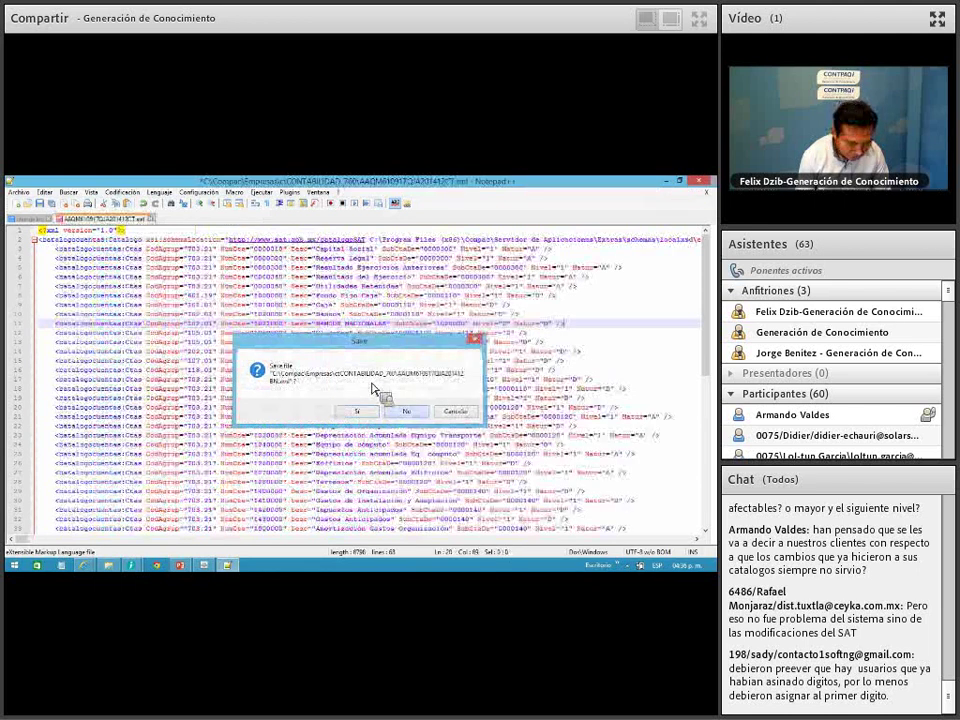
Switch to CONTPAQi Contabilidad and try to close all of its windows.
left_click(232, 500)
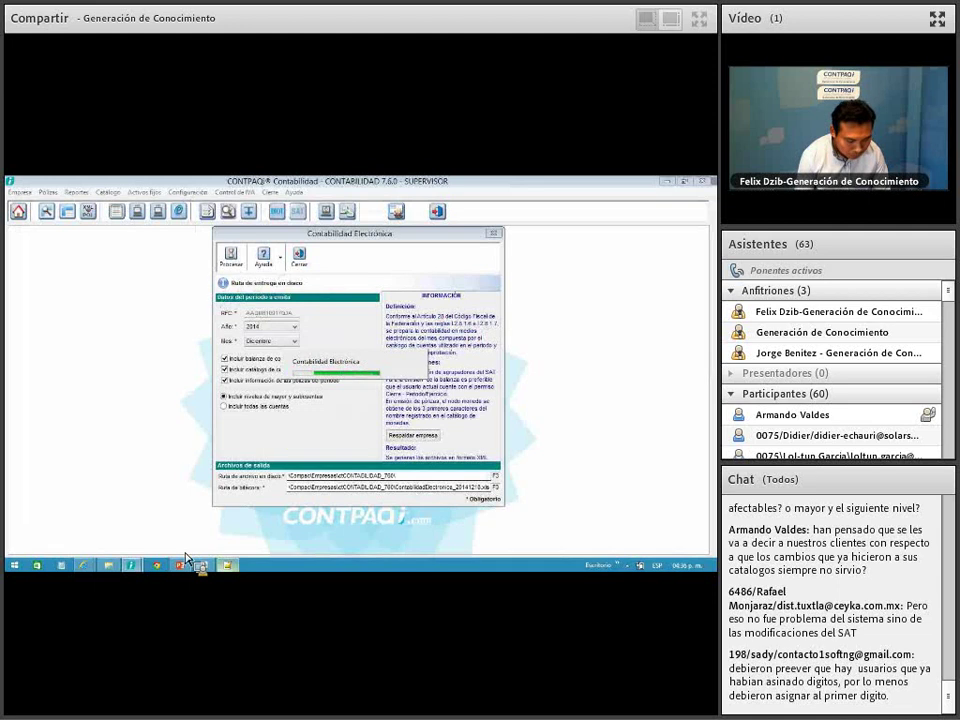
right_click(143, 575)
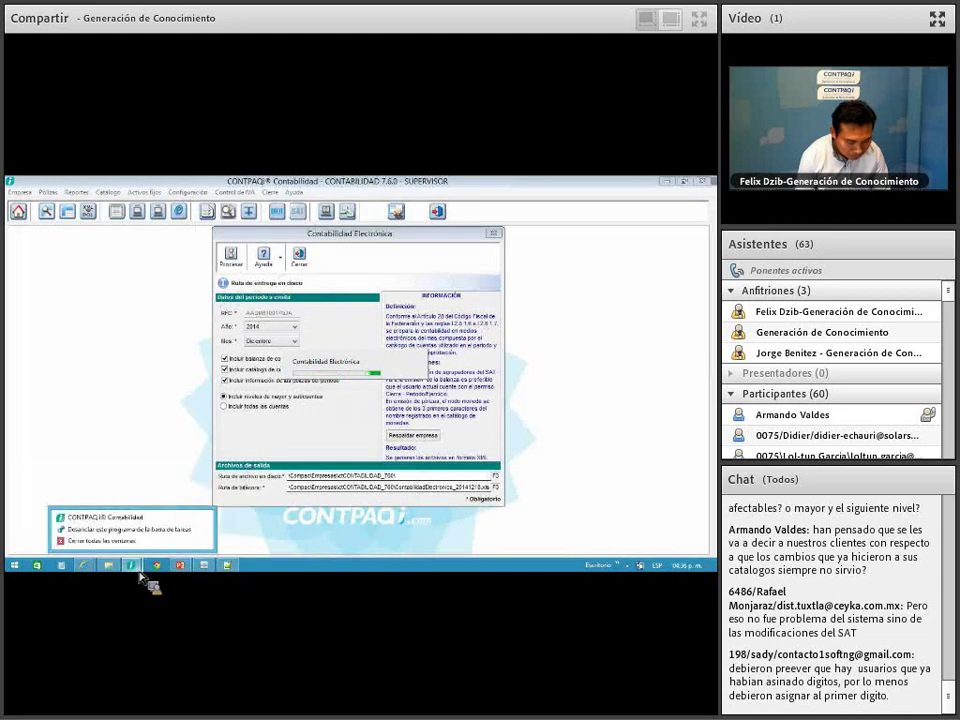
left_click(112, 547)
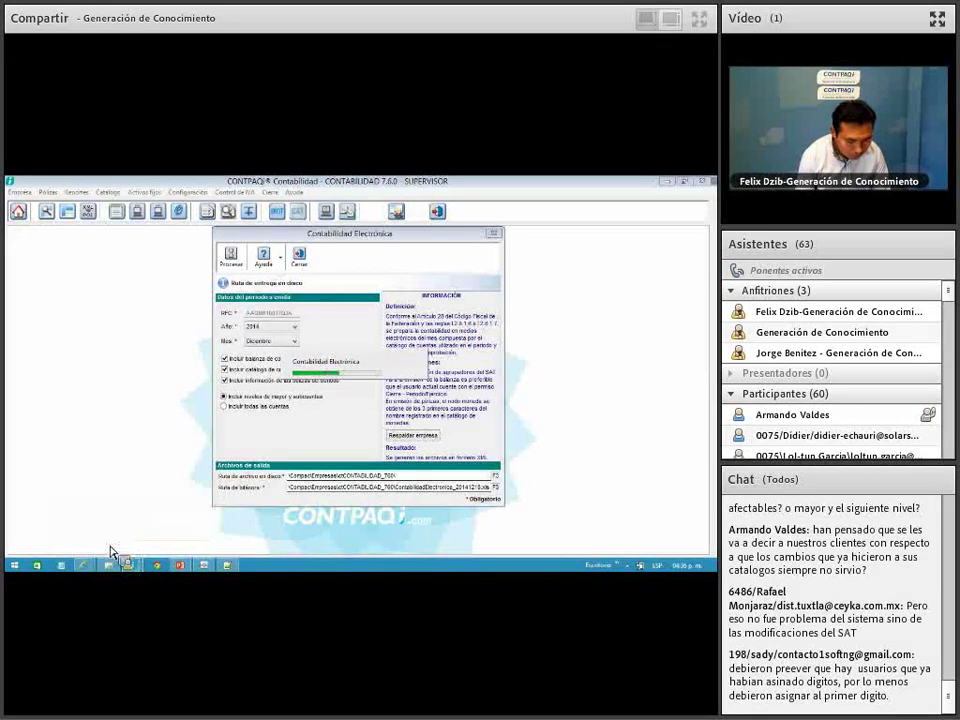
Open Task Manager, end the CONTPAQi Contabilidad task and clear the remaining windows from the desktop.
right_click(365, 573)
left_click(366, 540)
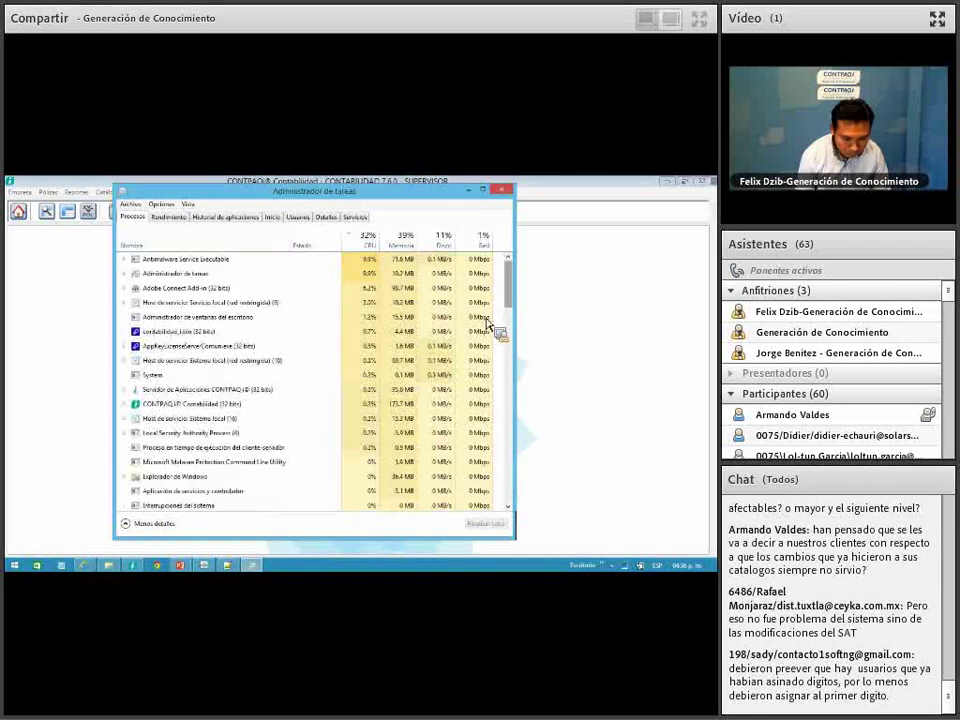
left_click_drag(510, 292, 519, 315)
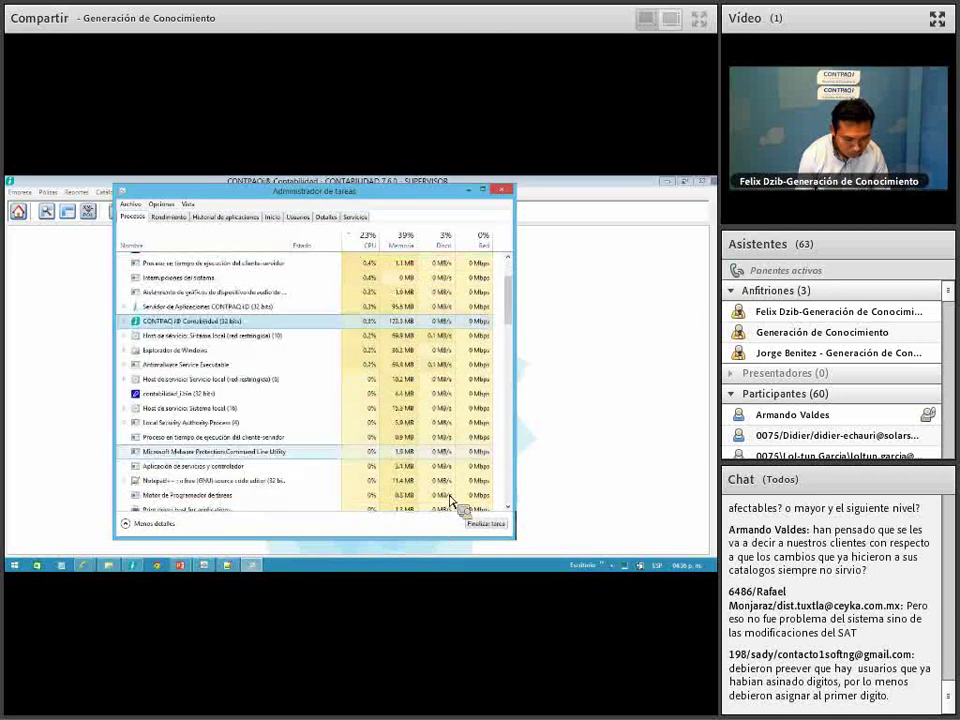
left_click(495, 525)
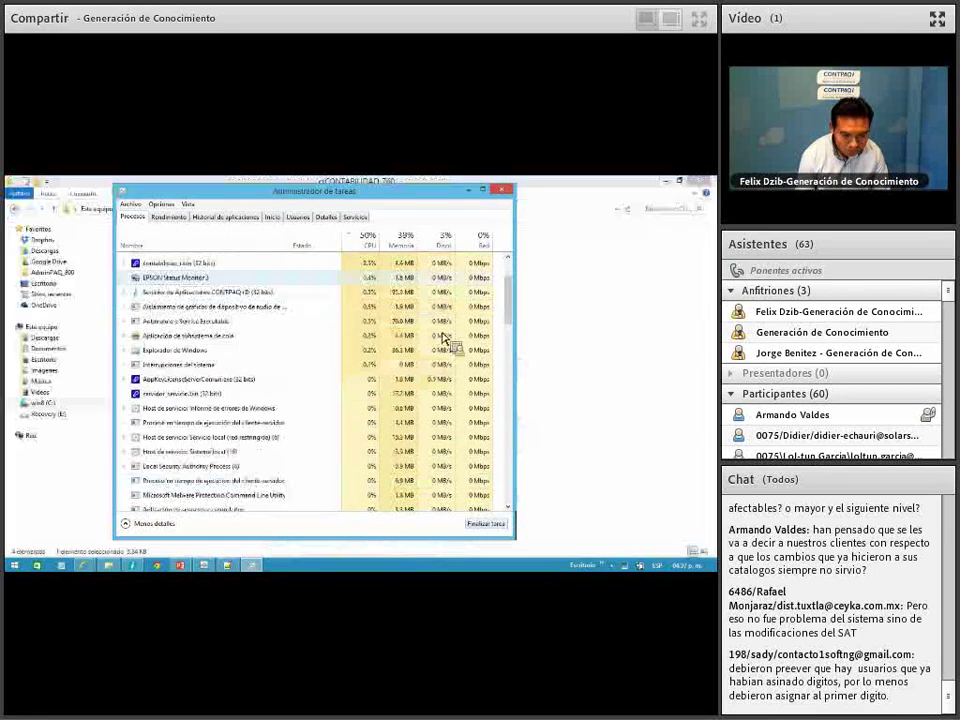
left_click(501, 189)
left_click(706, 190)
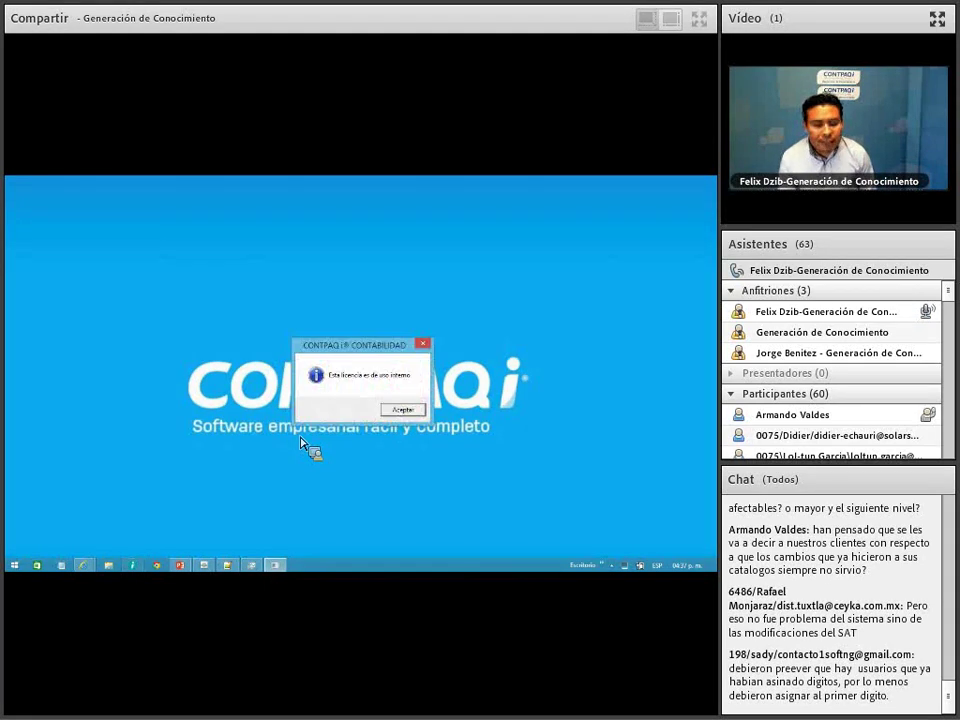
Accept the internal-use licence notice, sign in to CONTPAQi Contabilidad as SUPERVISOR and close the latest news window.
left_click(404, 410)
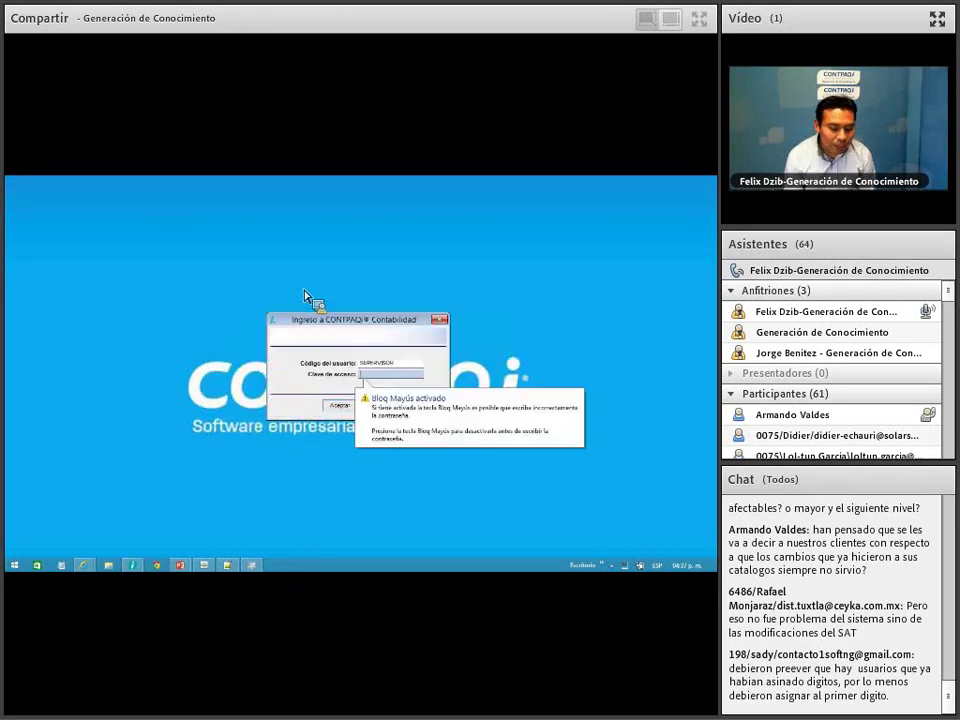
left_click(340, 405)
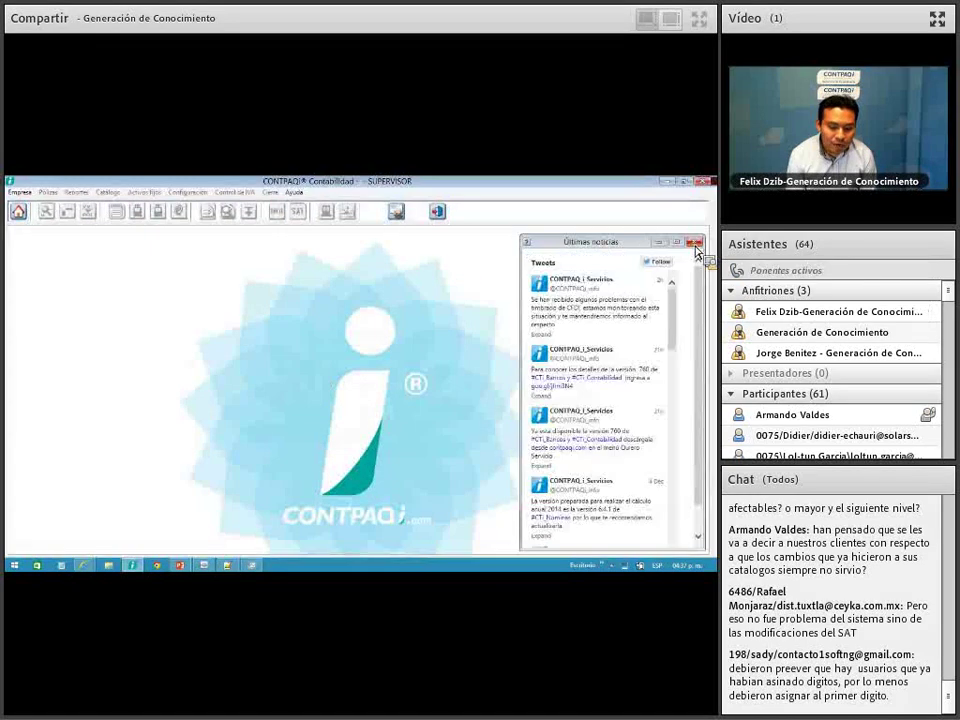
left_click(694, 241)
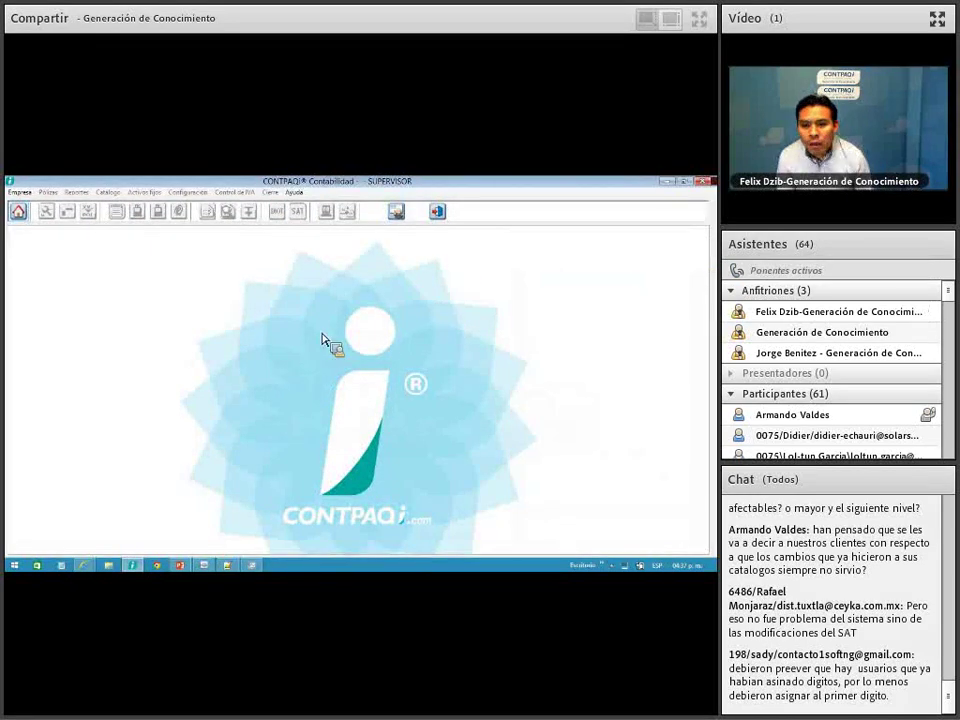